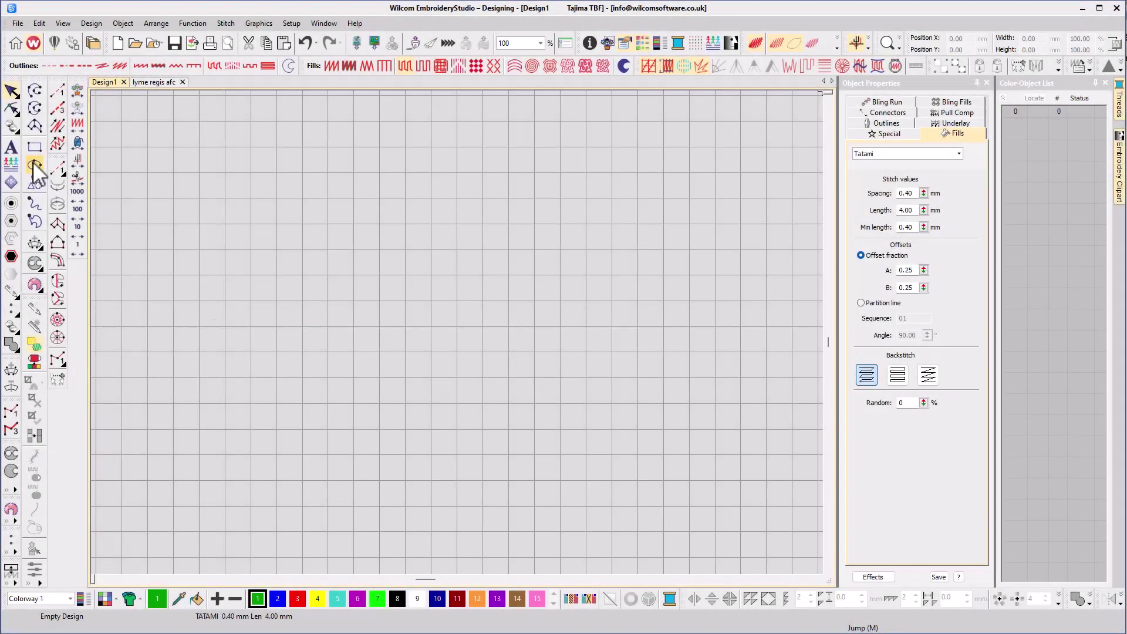
- Draw a green Tatami-filled circle about 91 mm across near the canvas centre
{"action": "left_click", "coordinate": [33, 163]}
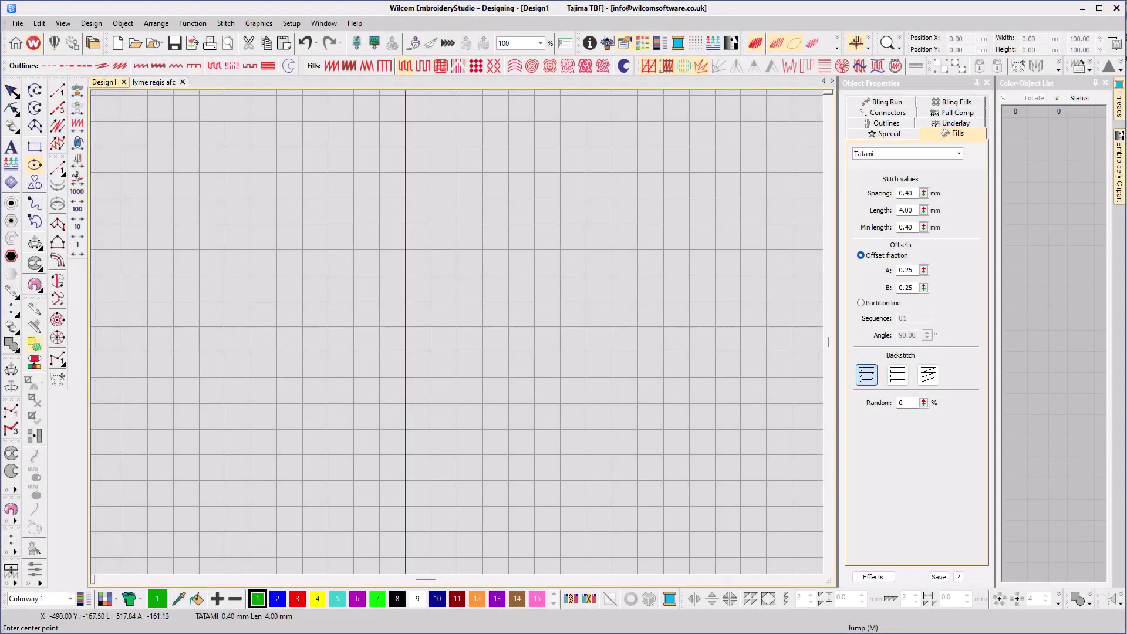
{"action": "left_click", "coordinate": [414, 352]}
{"action": "left_click", "coordinate": [415, 245]}
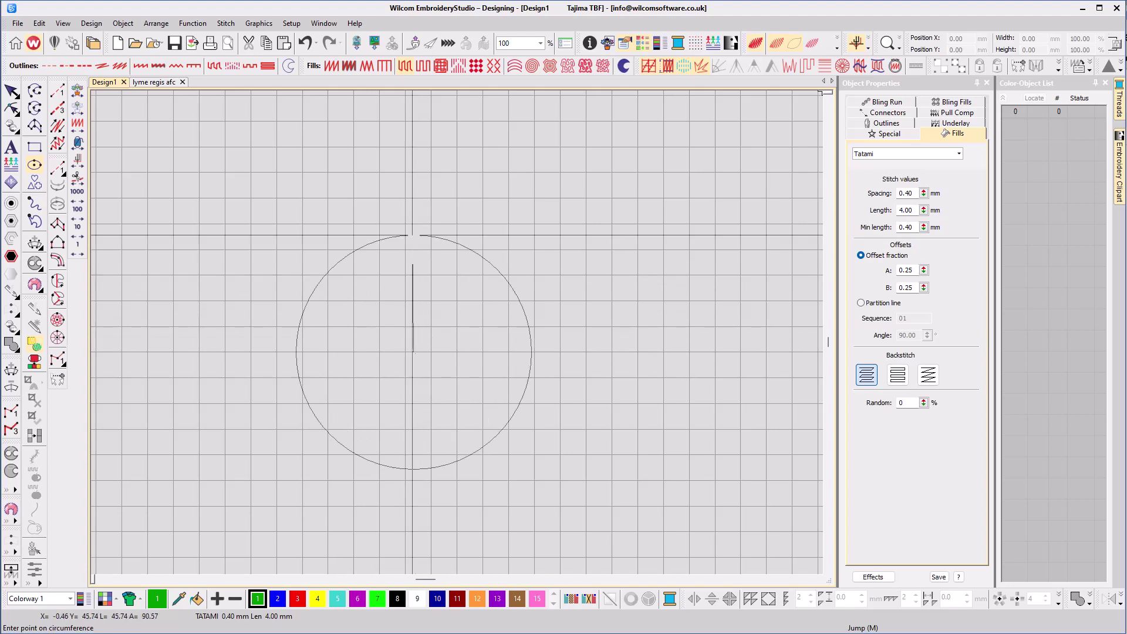
{"action": "key", "text": "Return"}
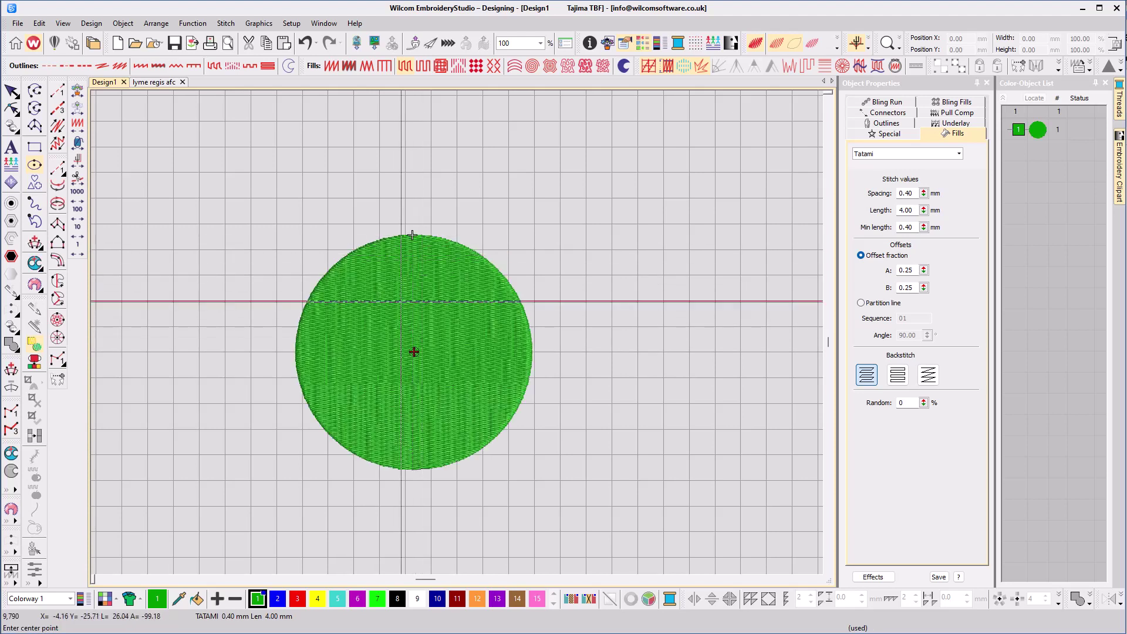
- Nudge the circle slightly and switch its fill to Contour at 7.20 mm spacing, zooming in to check
{"action": "left_click", "coordinate": [12, 93]}
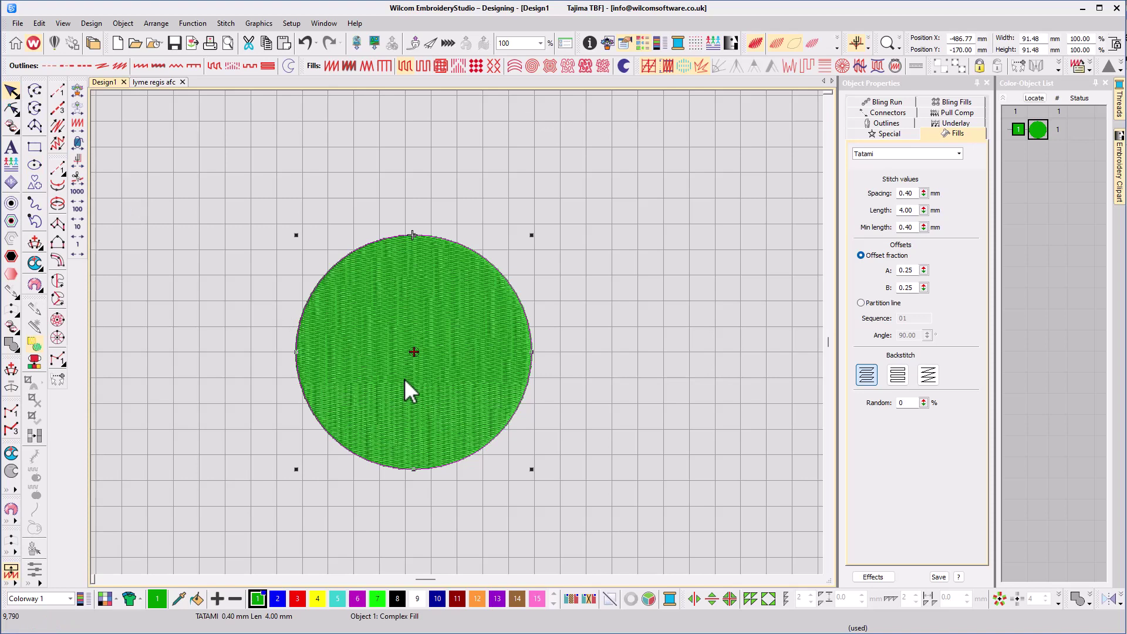
{"action": "left_click_drag", "start_coordinate": [425, 335], "coordinate": [428, 346]}
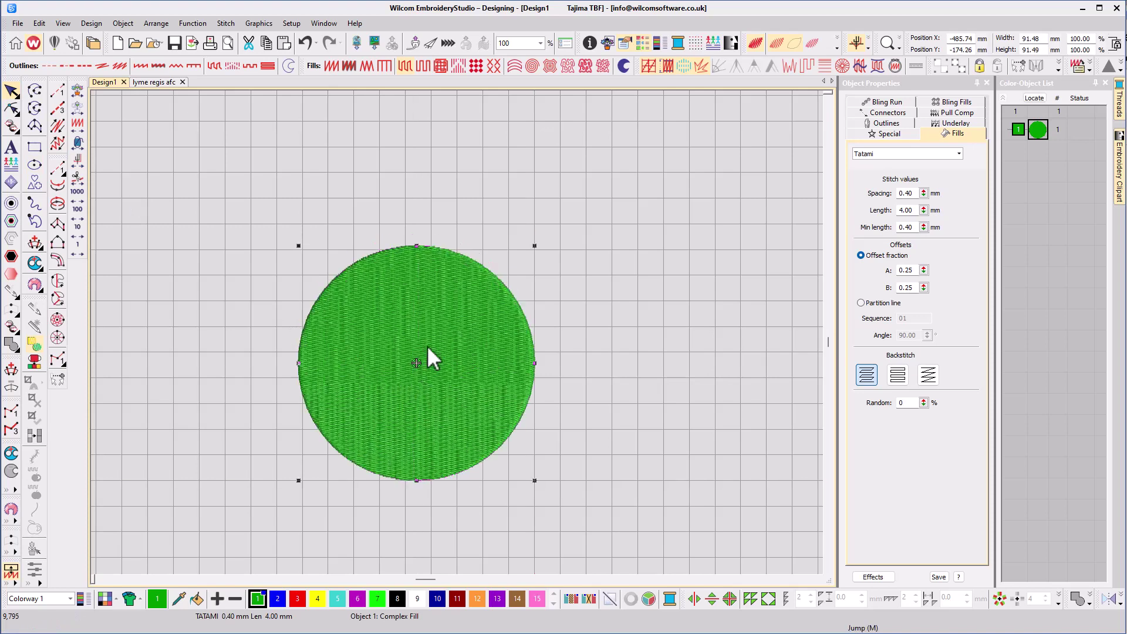
{"action": "left_click", "coordinate": [514, 67]}
{"action": "key", "text": "z"}
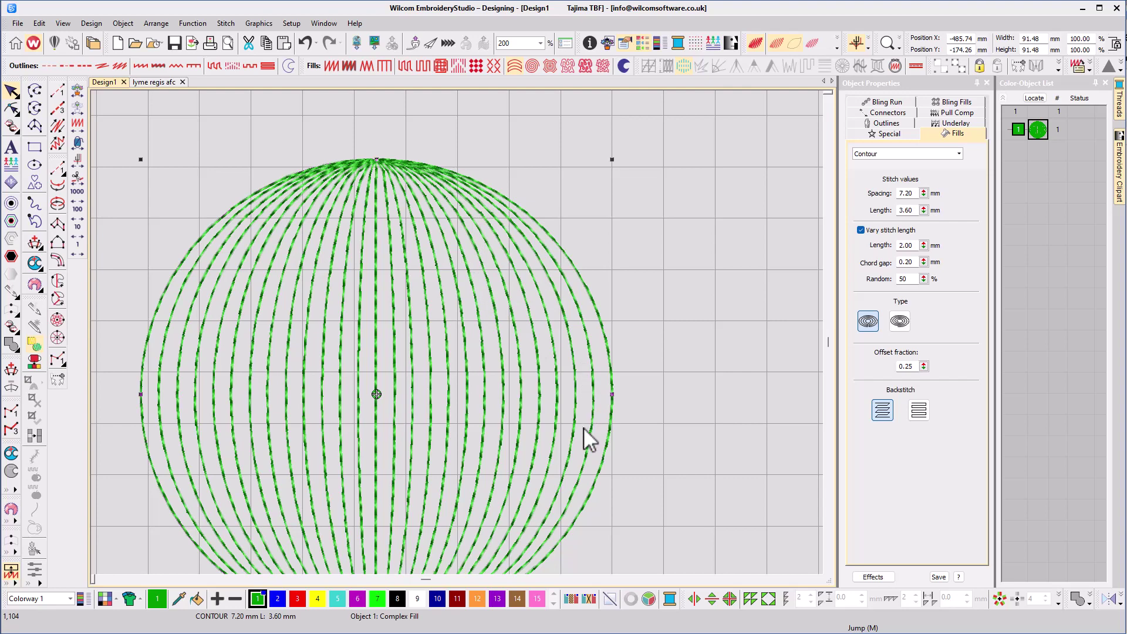
{"action": "key", "text": "shift+z"}
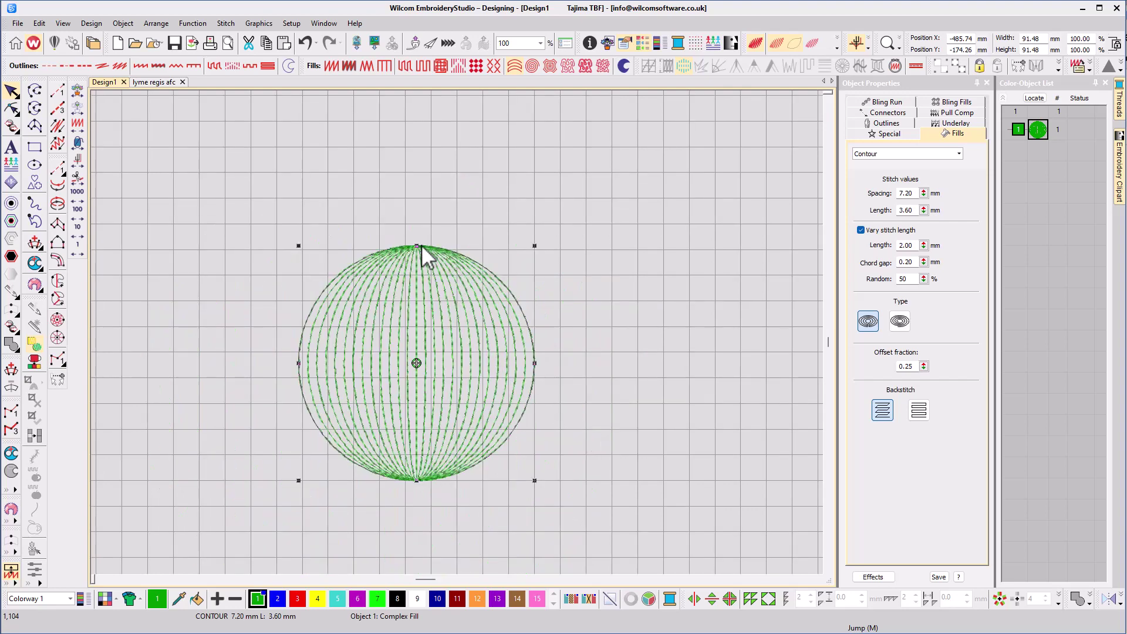
- Squash the circle to about 80 mm, add an overlapping copy above, and weld both into a figure-eight
{"action": "left_click_drag", "start_coordinate": [421, 244], "coordinate": [419, 274]}
{"action": "left_click_drag", "start_coordinate": [418, 337], "coordinate": [419, 197]}
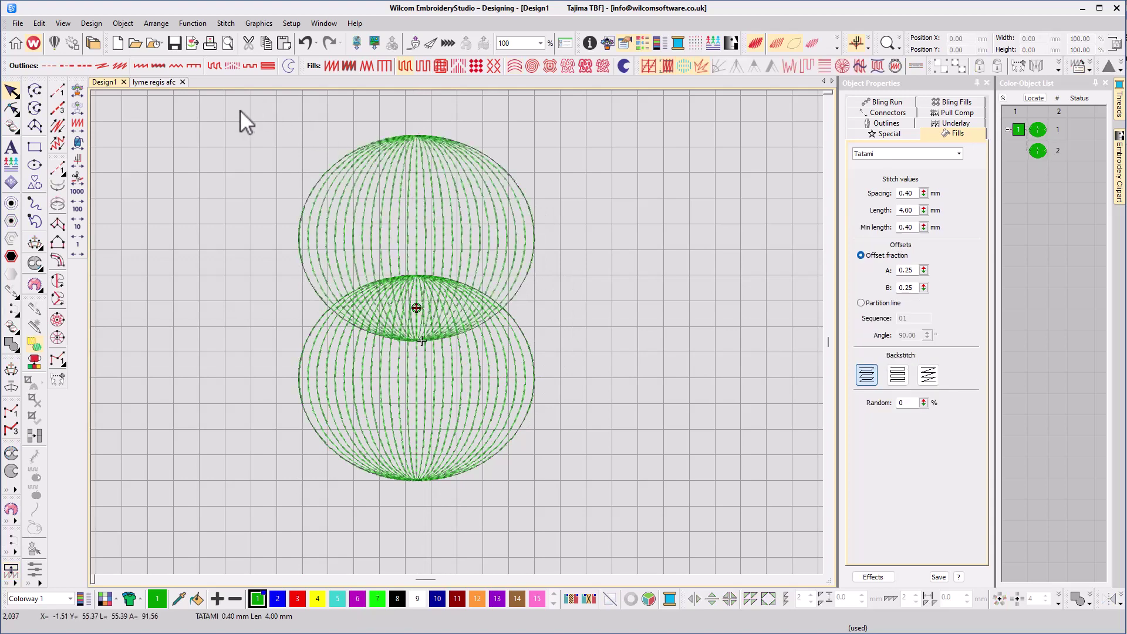
{"action": "left_click_drag", "start_coordinate": [241, 110], "coordinate": [585, 514]}
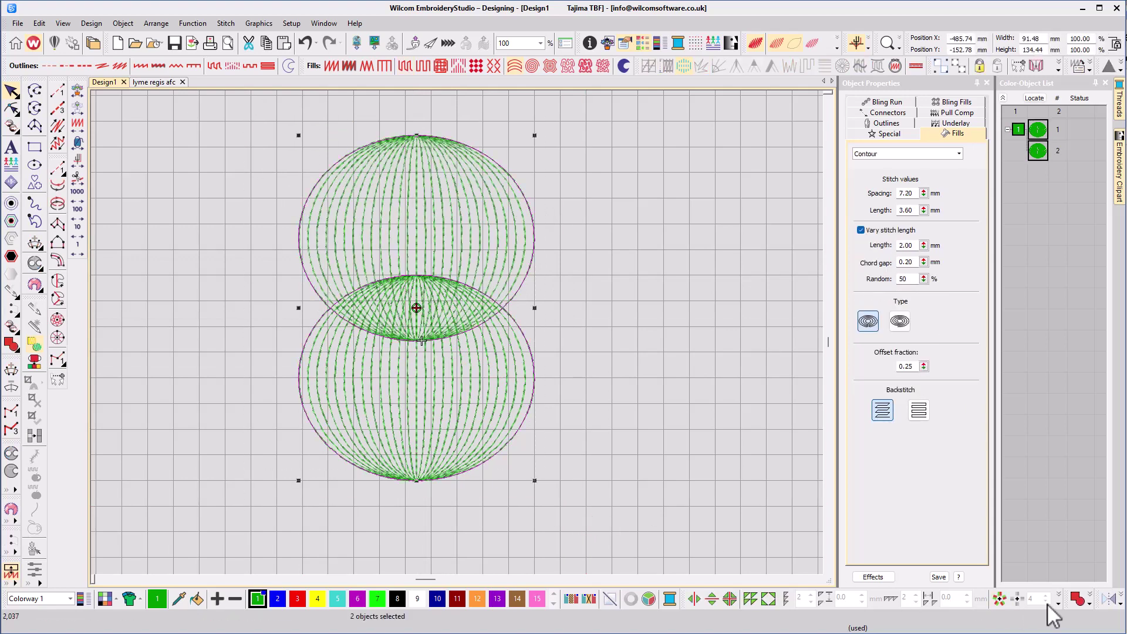
{"action": "left_click", "coordinate": [1077, 597]}
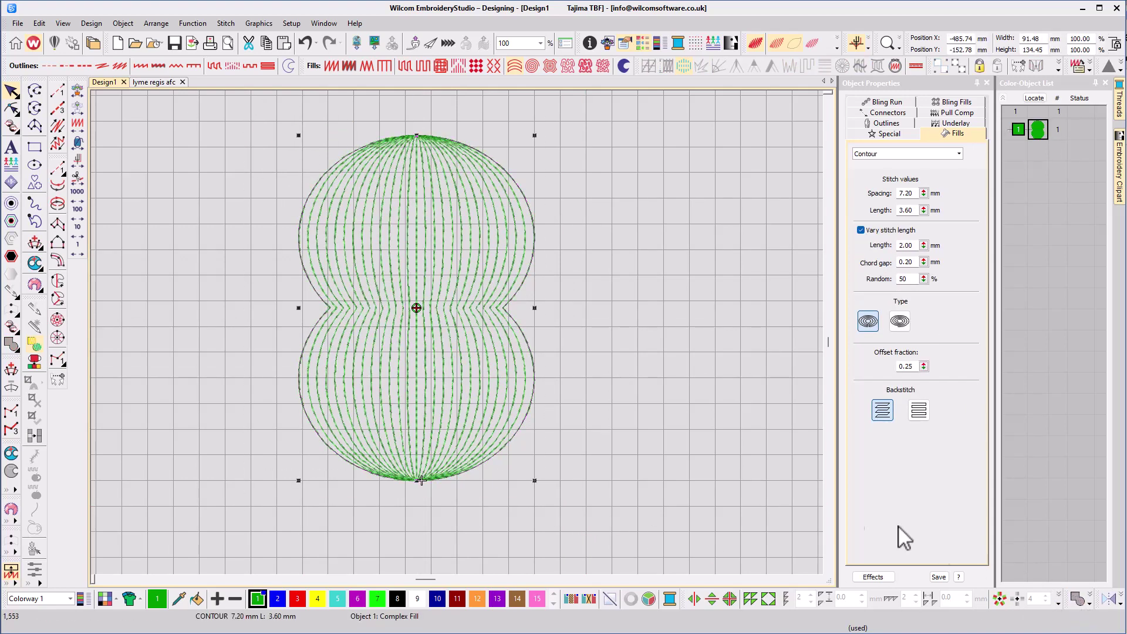
{"action": "left_click", "coordinate": [605, 407]}
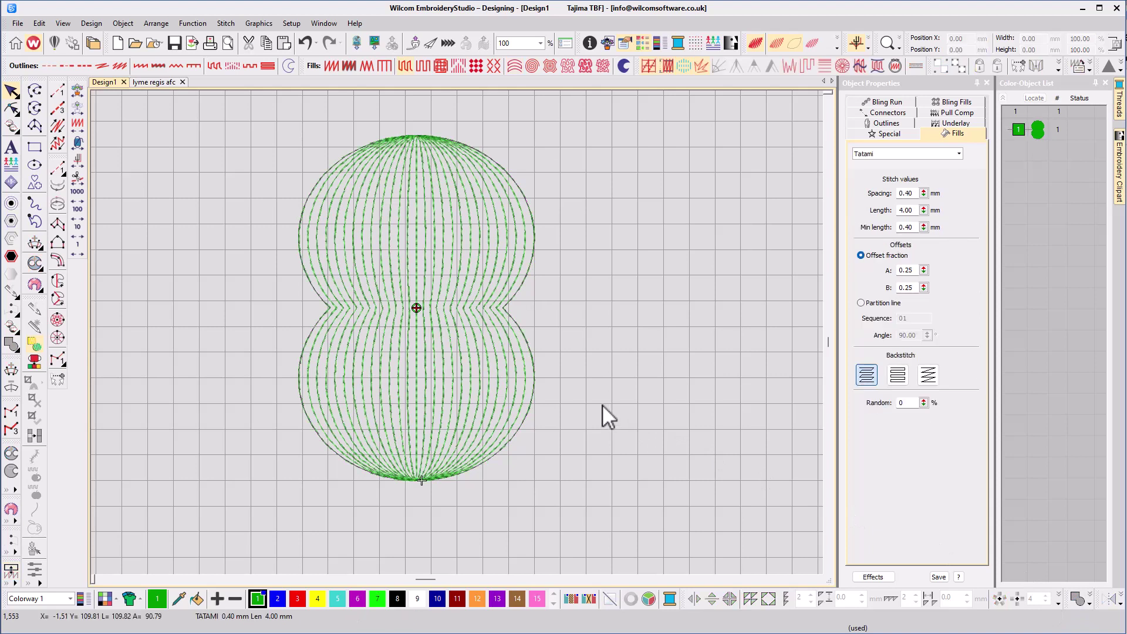
- Enter 'contour' as Block2 lettering at 10.00 mm height above the shape
{"action": "scroll", "coordinate": [602, 404], "scroll_direction": "right", "scroll_amount": 5}
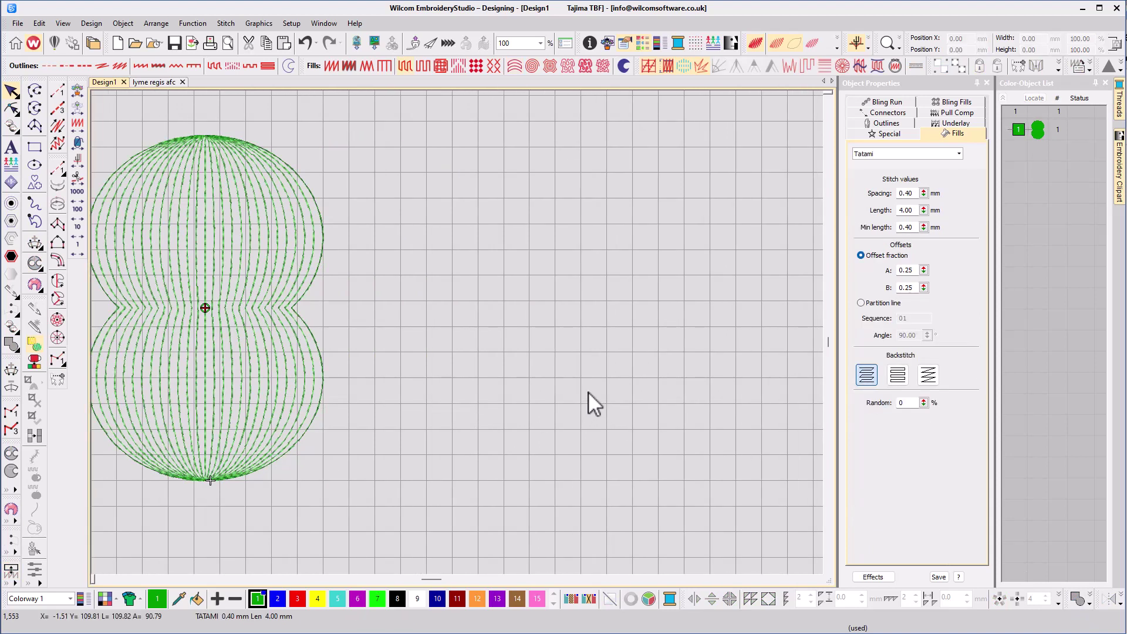
{"action": "scroll", "coordinate": [589, 392], "scroll_direction": "up", "scroll_amount": 6}
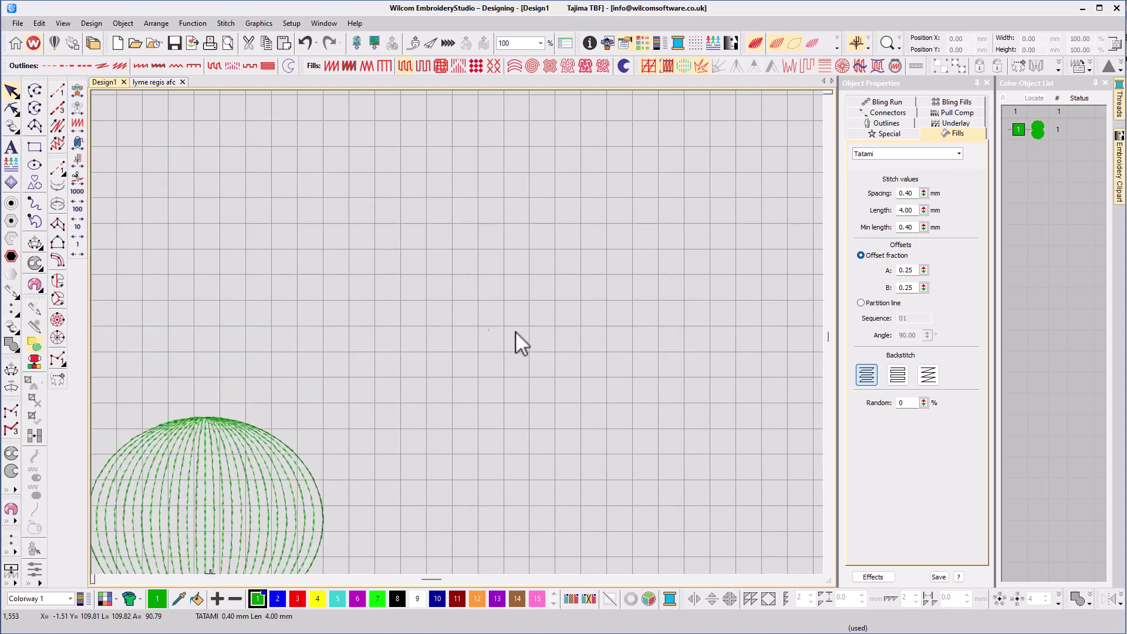
{"action": "left_click", "coordinate": [11, 147]}
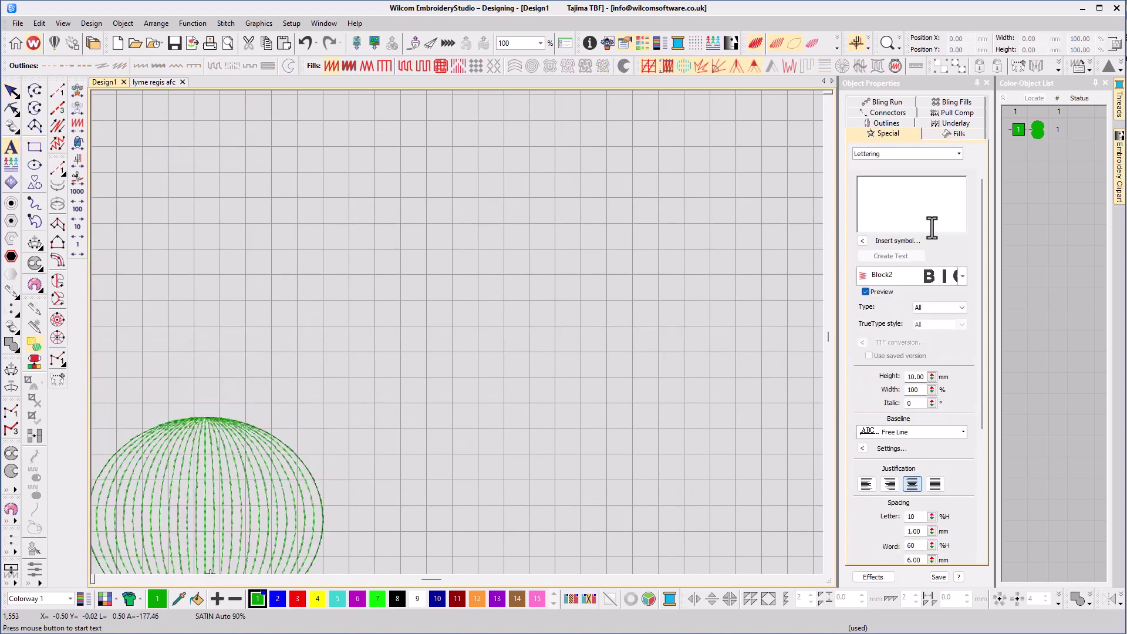
{"action": "type", "text": "contour"}
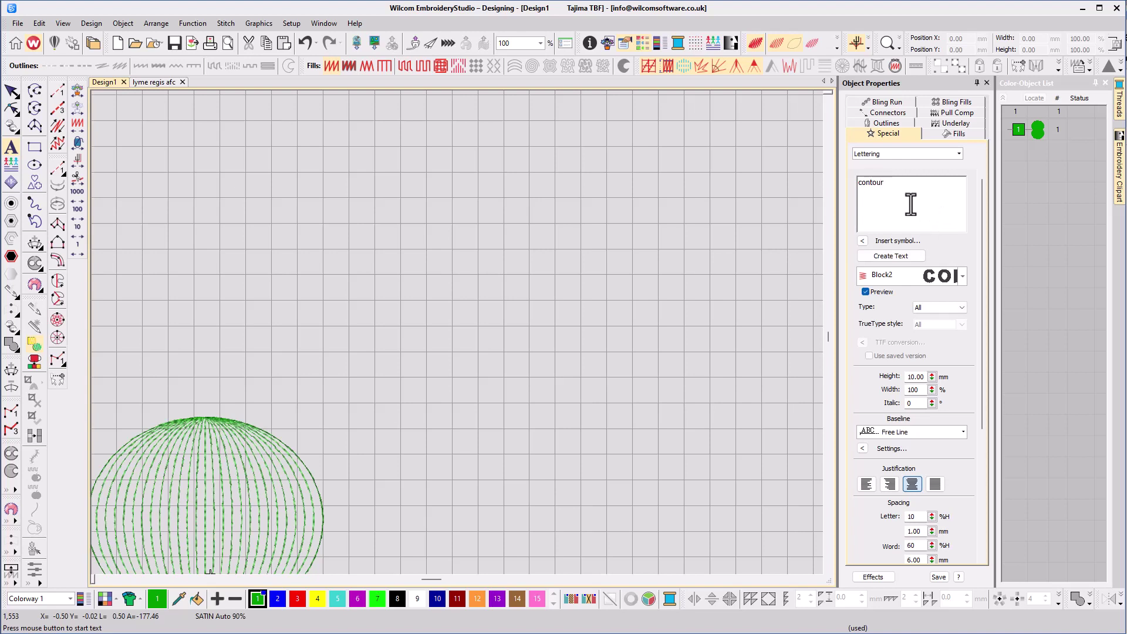
- Place the contour lettering, enlarge it to about 40 mm tall and shift it right
{"action": "left_click", "coordinate": [916, 256]}
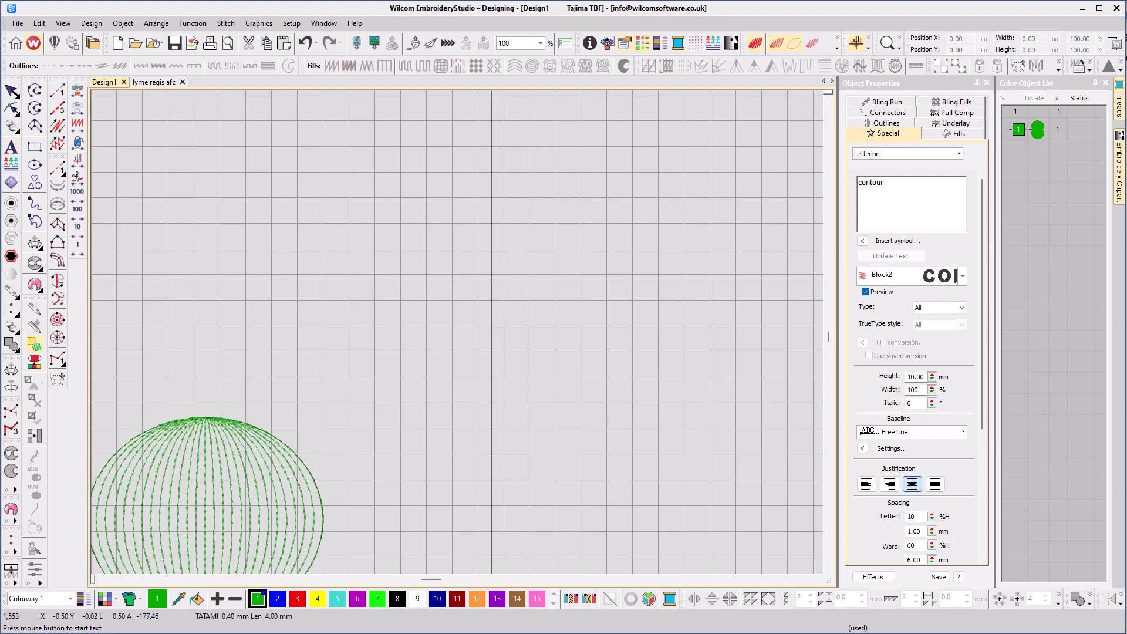
{"action": "left_click", "coordinate": [322, 298]}
{"action": "left_click_drag", "start_coordinate": [388, 272], "coordinate": [517, 232]}
{"action": "left_click_drag", "start_coordinate": [479, 323], "coordinate": [608, 320]}
- Break the lettering apart twice into separate letter pieces
{"action": "left_click", "coordinate": [11, 126]}
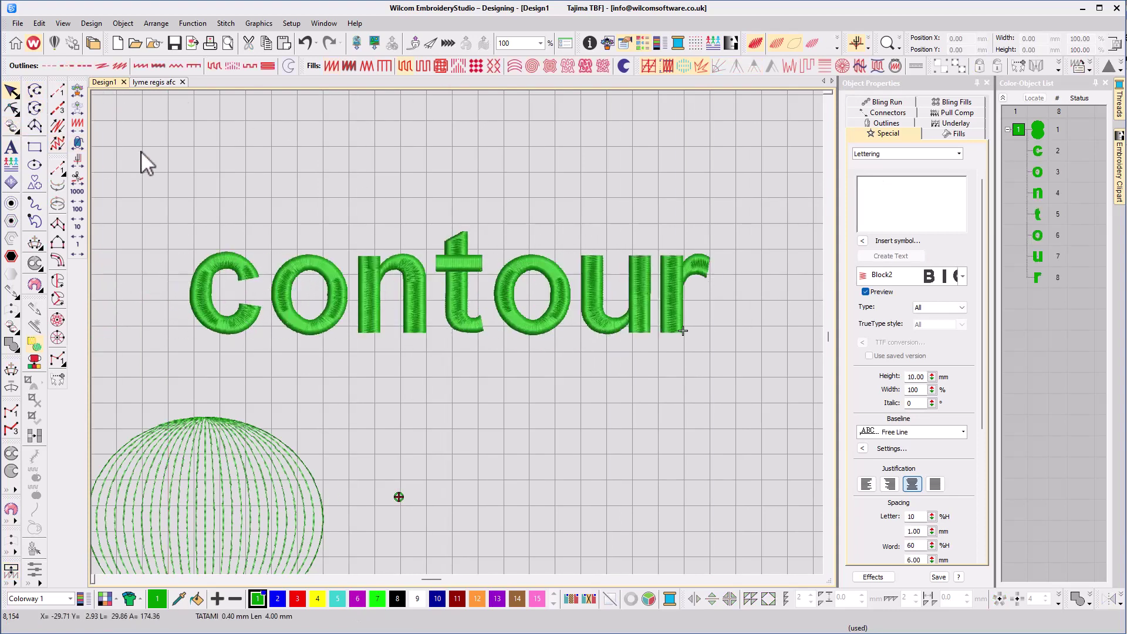
{"action": "left_click", "coordinate": [11, 126]}
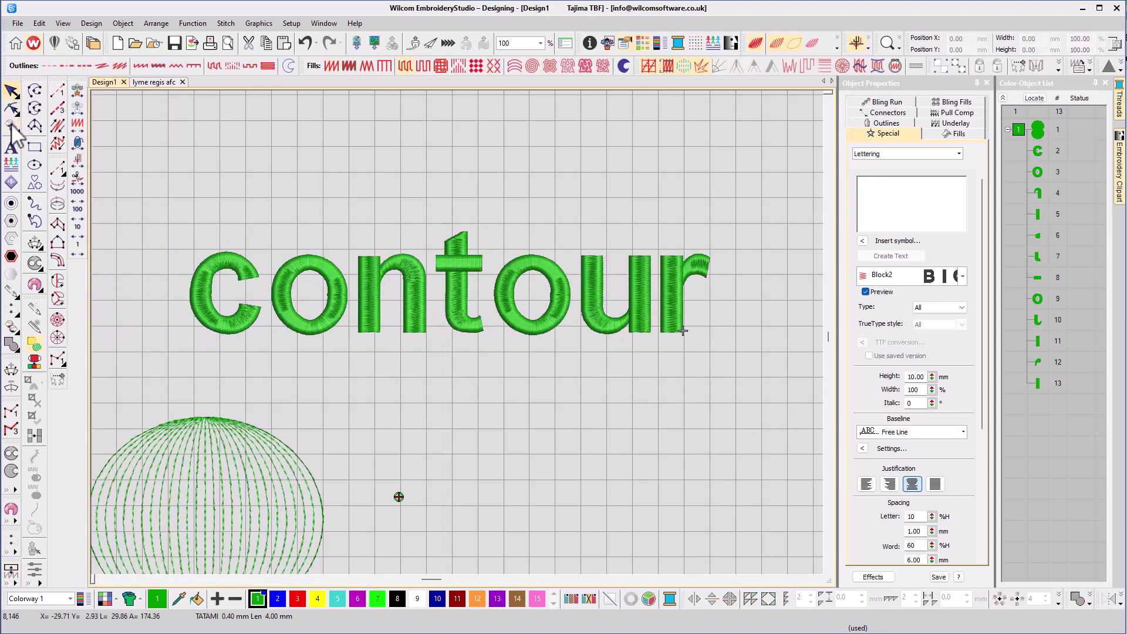
{"action": "left_click", "coordinate": [413, 281]}
- Give all the contour letters a Contour fill with 2.00 mm spacing
{"action": "left_click_drag", "start_coordinate": [166, 163], "coordinate": [724, 370]}
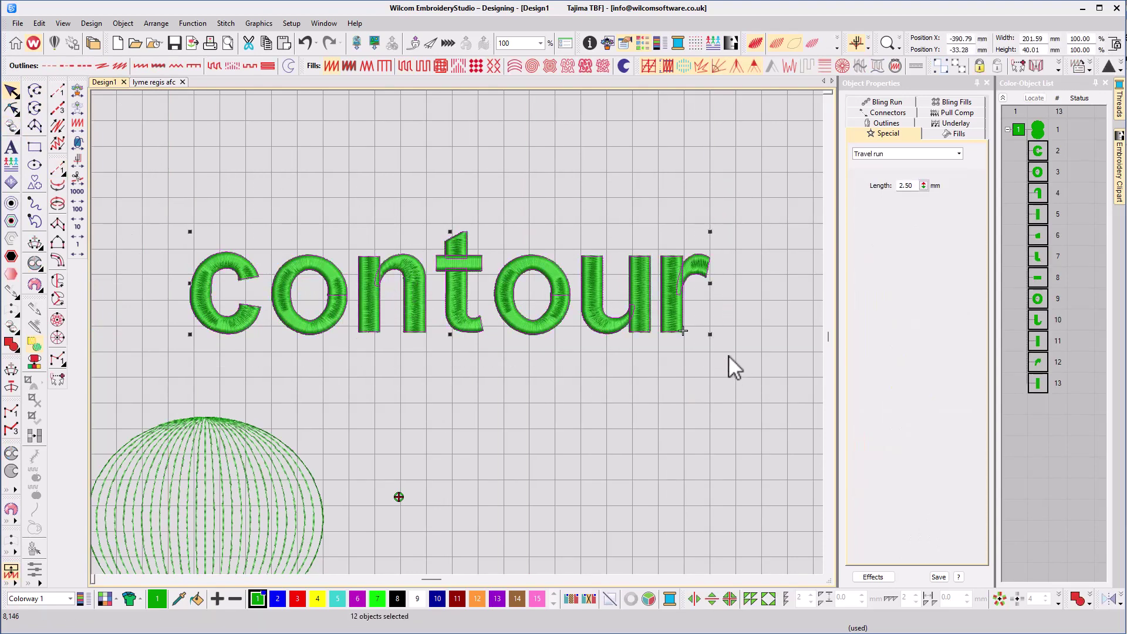
{"action": "left_click", "coordinate": [515, 66]}
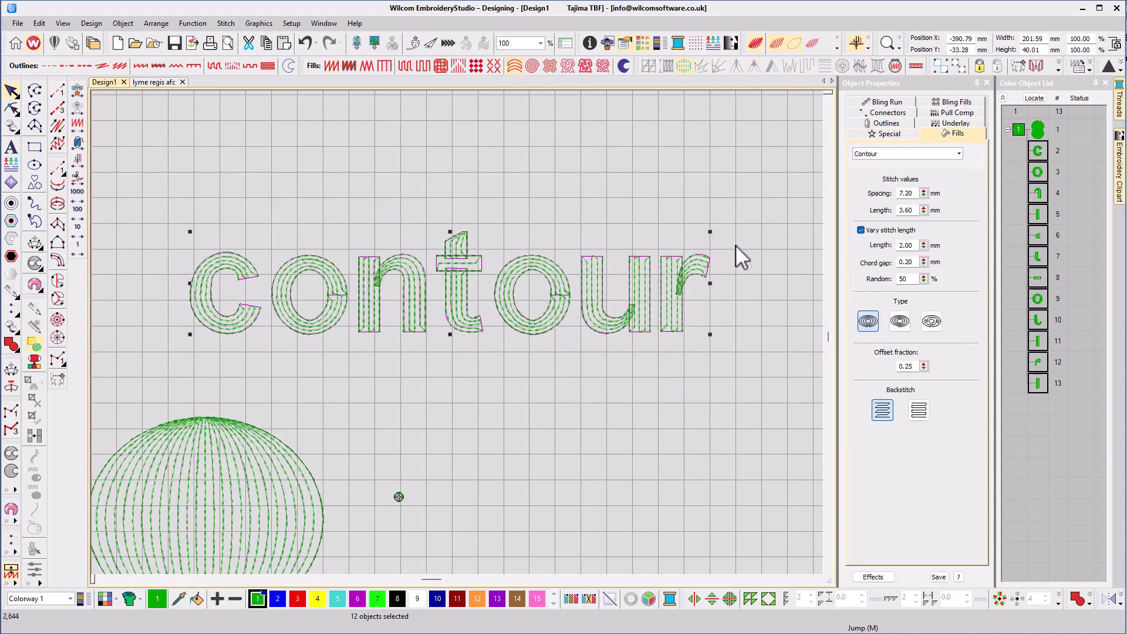
{"action": "left_click_drag", "start_coordinate": [917, 197], "coordinate": [893, 196]}
{"action": "key", "text": "Return"}
- Inspect the letter stitching up close, then clear the design for the next demo
{"action": "key", "text": "Escape"}
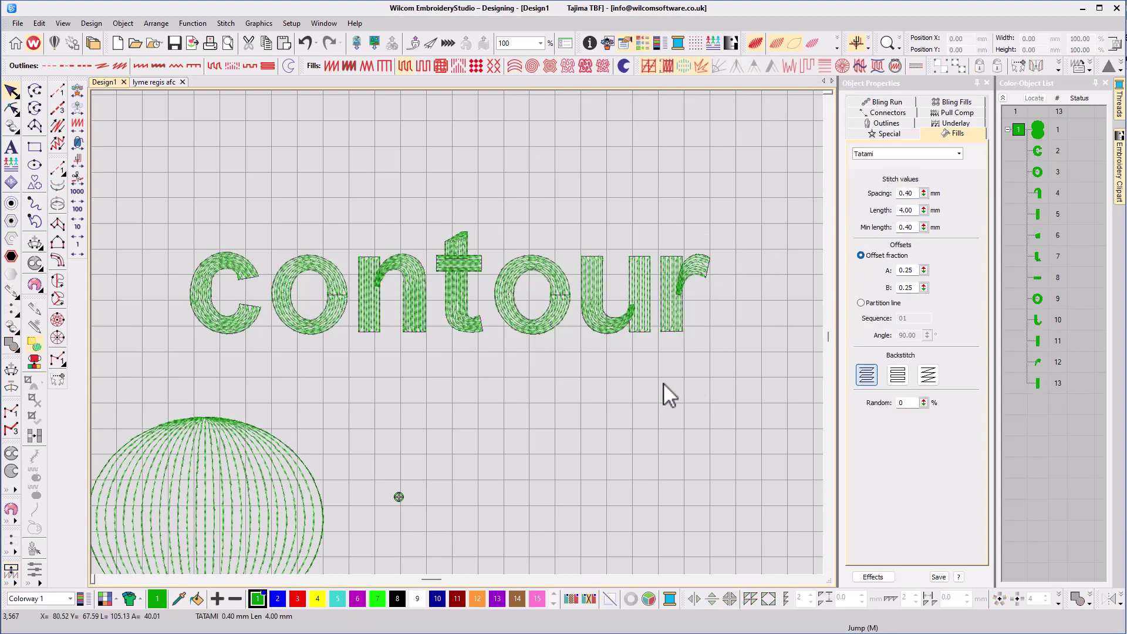
{"action": "key", "text": "z"}
{"action": "scroll", "coordinate": [655, 387], "scroll_direction": "right", "scroll_amount": 2}
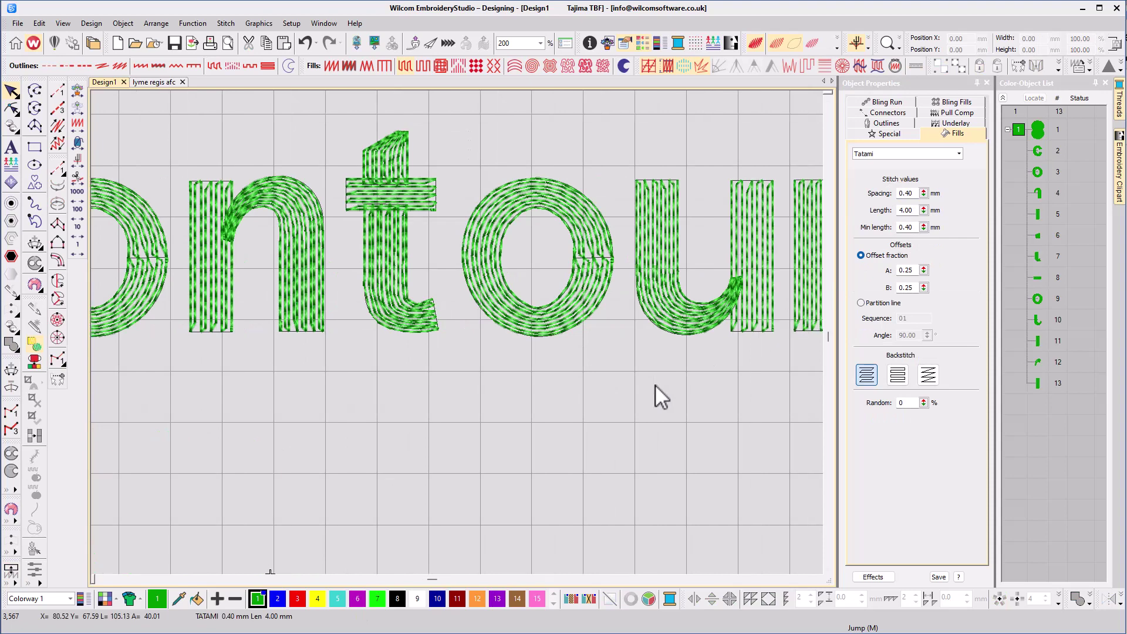
{"action": "scroll", "coordinate": [654, 385], "scroll_direction": "left", "scroll_amount": 8}
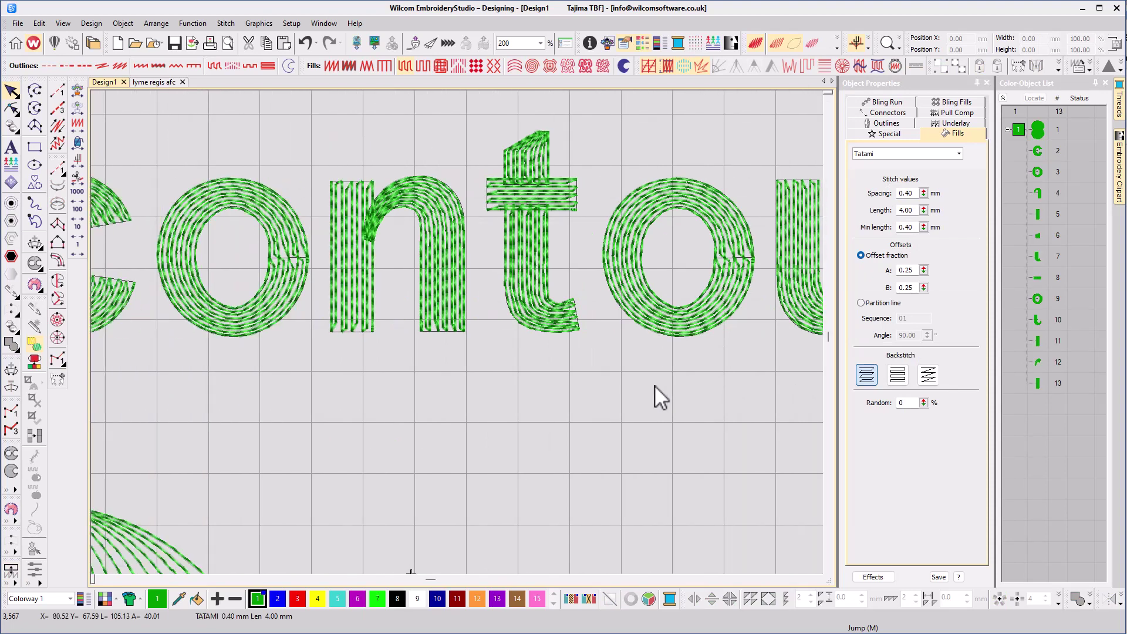
{"action": "key", "text": "shift+r"}
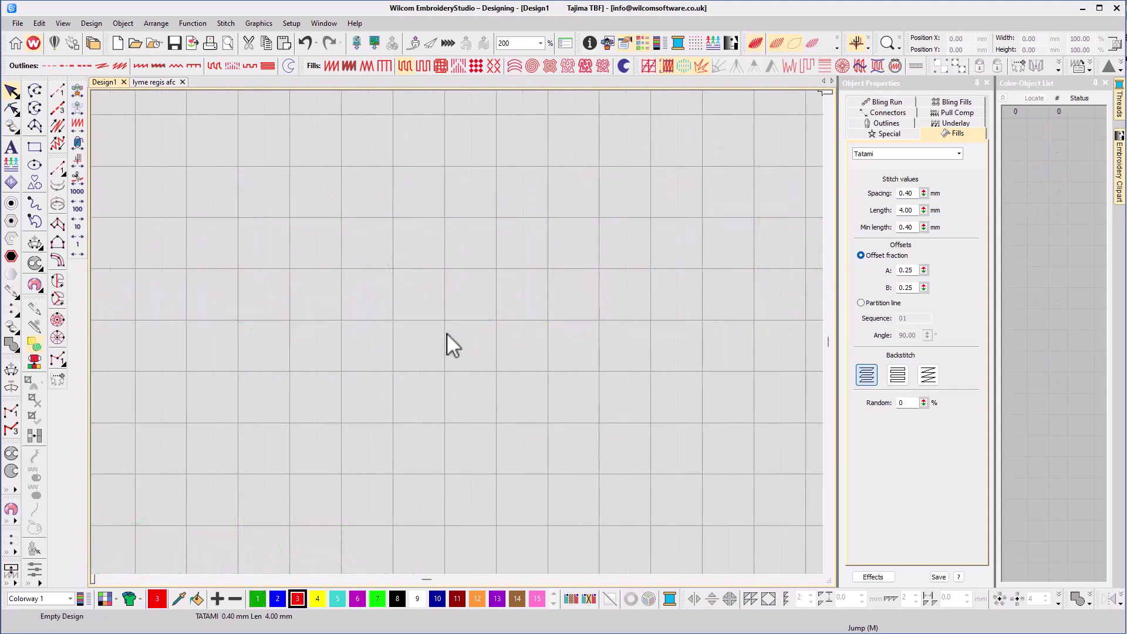
- Draw a red Tatami-filled circle about 56.50 mm wide
{"action": "left_click", "coordinate": [33, 168]}
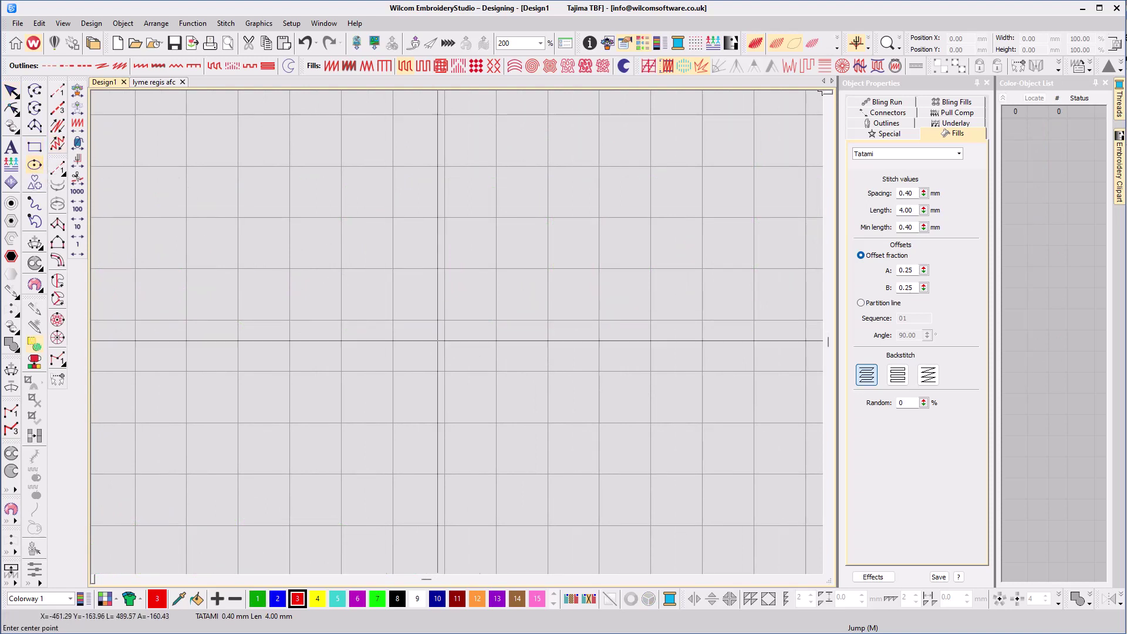
{"action": "left_click", "coordinate": [431, 350]}
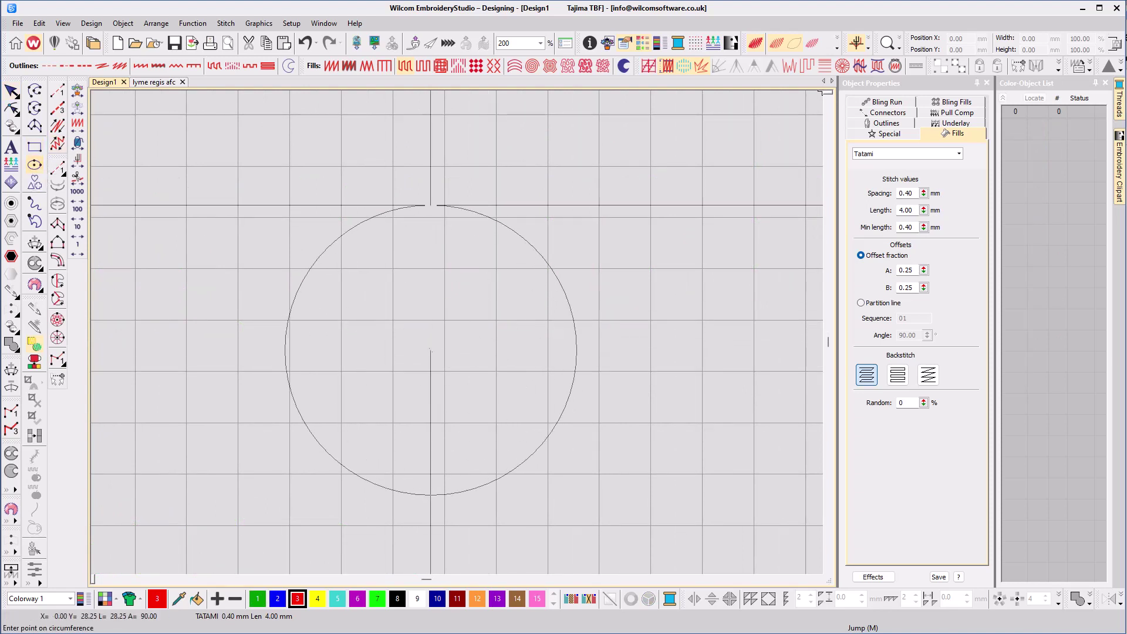
{"action": "left_click", "coordinate": [431, 205]}
{"action": "key", "text": "Return"}
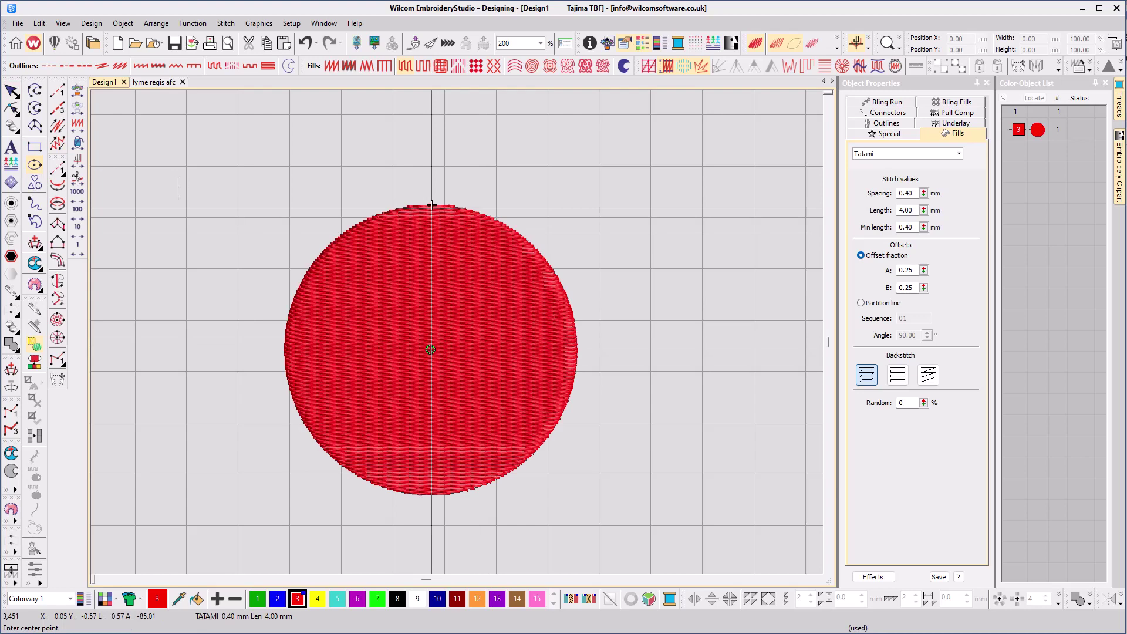
{"action": "key", "text": "Escape"}
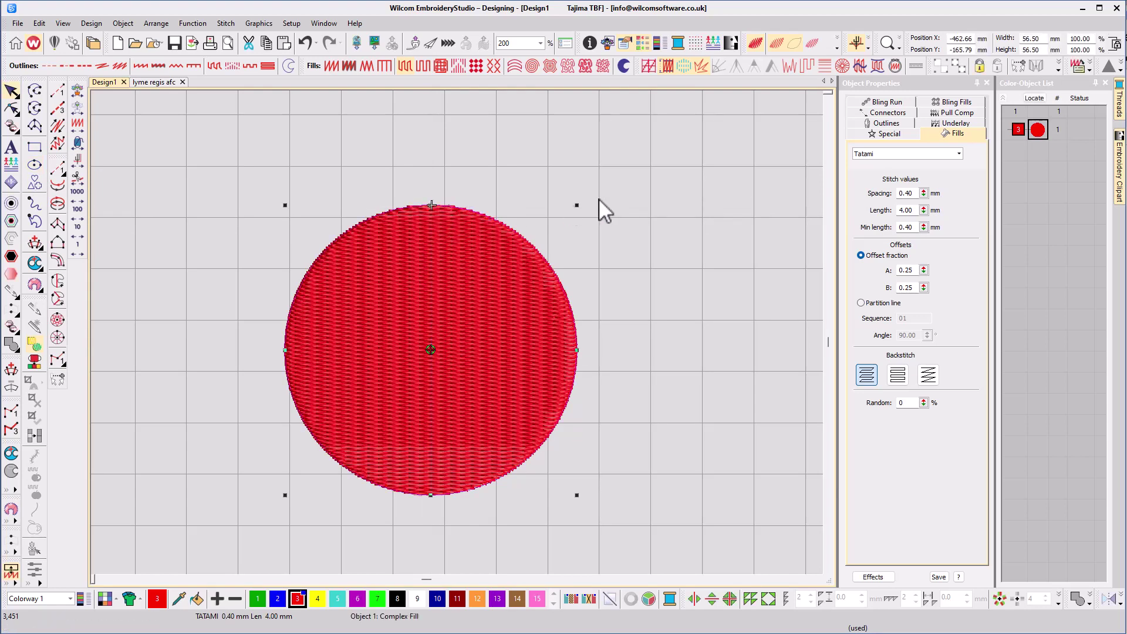
- Set the red circle's Tatami stitch spacing to 2.00 mm
{"action": "left_click_drag", "start_coordinate": [914, 194], "coordinate": [892, 196]}
{"action": "type", "text": "2"}
{"action": "key", "text": "Return"}
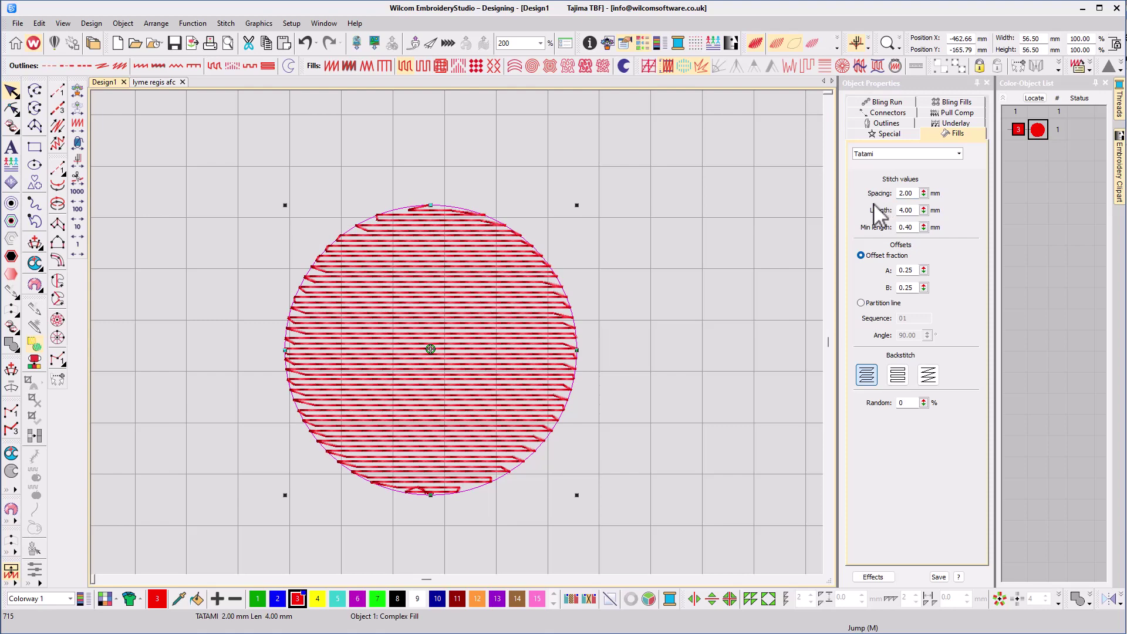
- Apply the liquid effect and bend the top guide line into a wave with three added points
{"action": "left_click", "coordinate": [873, 66]}
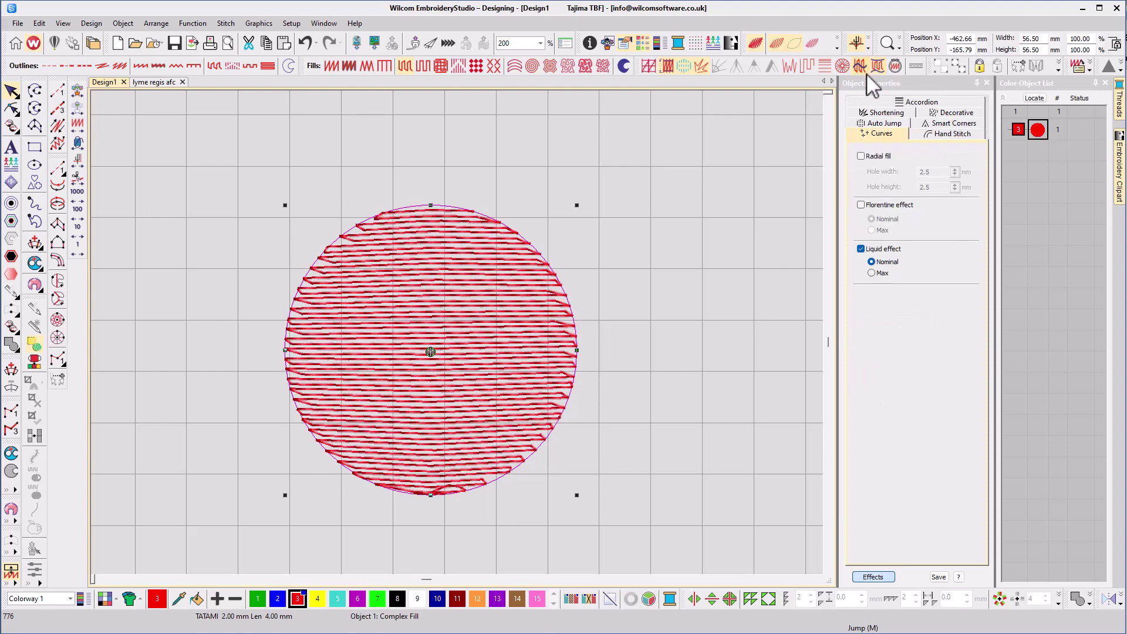
{"action": "key", "text": "h"}
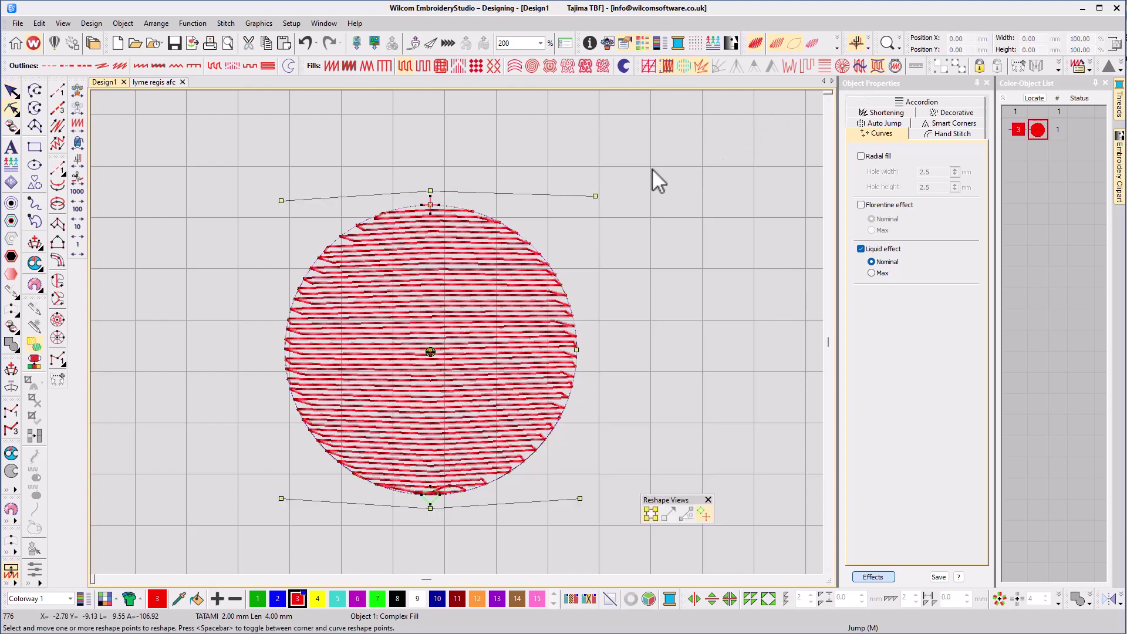
{"action": "left_click_drag", "start_coordinate": [430, 191], "coordinate": [481, 160]}
{"action": "left_click", "coordinate": [539, 172]}
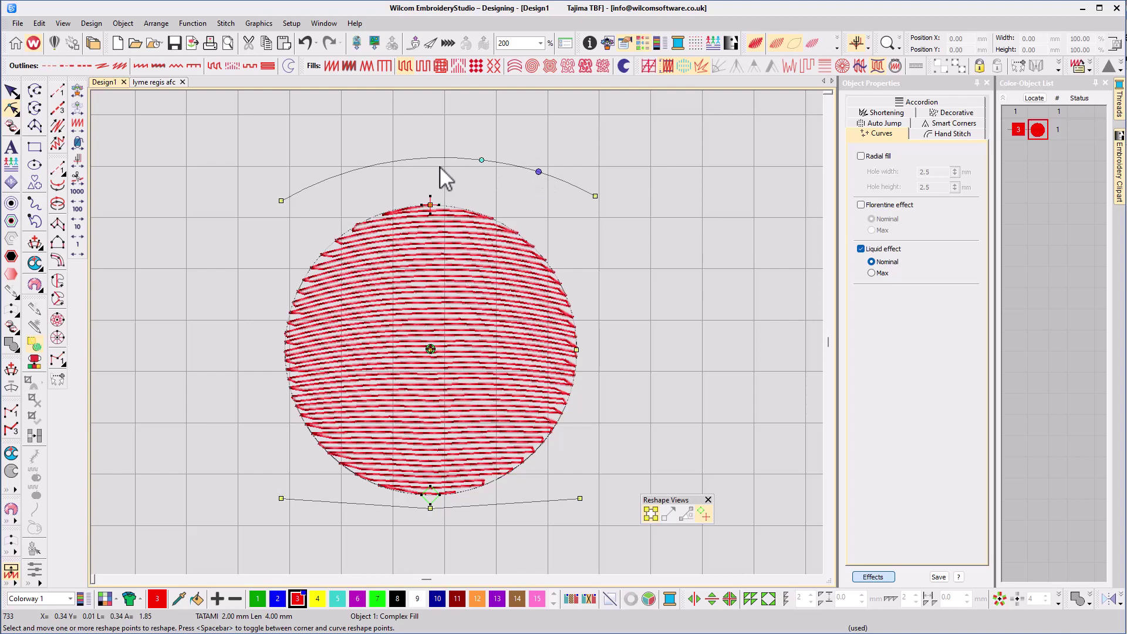
{"action": "left_click", "coordinate": [420, 157]}
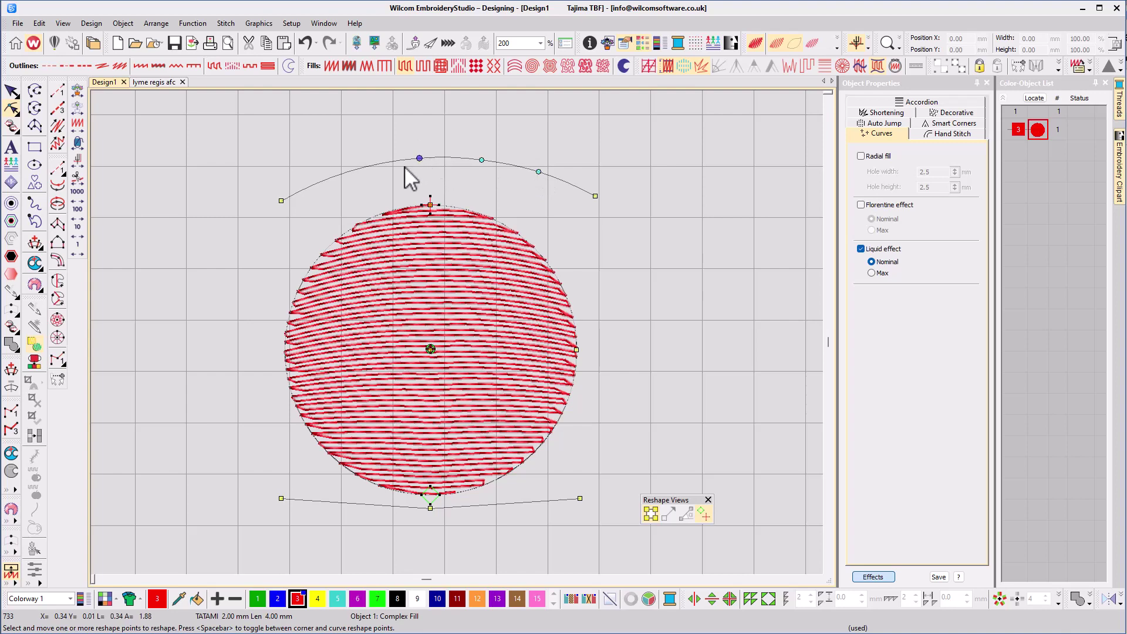
{"action": "left_click", "coordinate": [339, 175]}
{"action": "left_click_drag", "start_coordinate": [419, 158], "coordinate": [384, 187]}
{"action": "left_click_drag", "start_coordinate": [539, 171], "coordinate": [542, 208]}
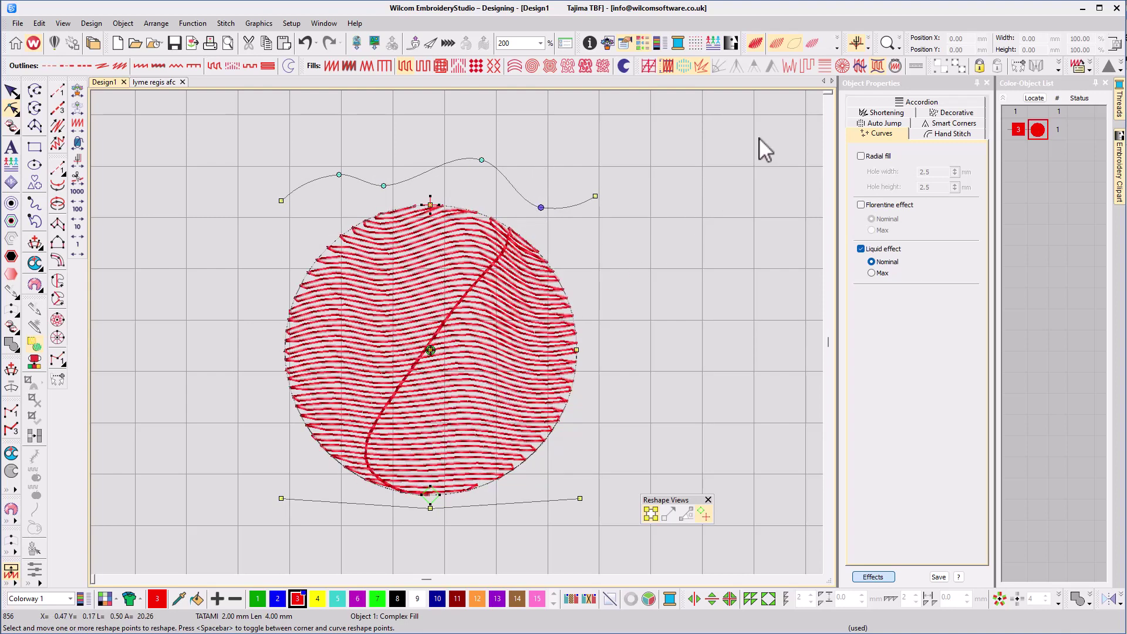
- Turn on Trapunto and add four points along the bottom guide line
{"action": "left_click", "coordinate": [809, 69]}
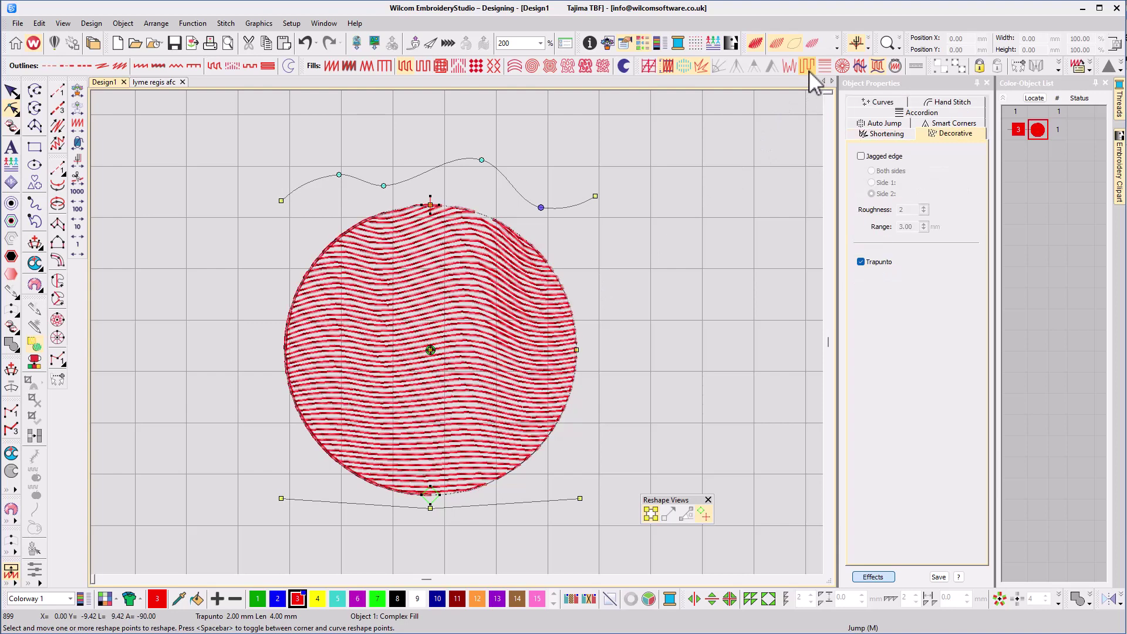
{"action": "left_click", "coordinate": [513, 503]}
{"action": "left_click", "coordinate": [477, 507]}
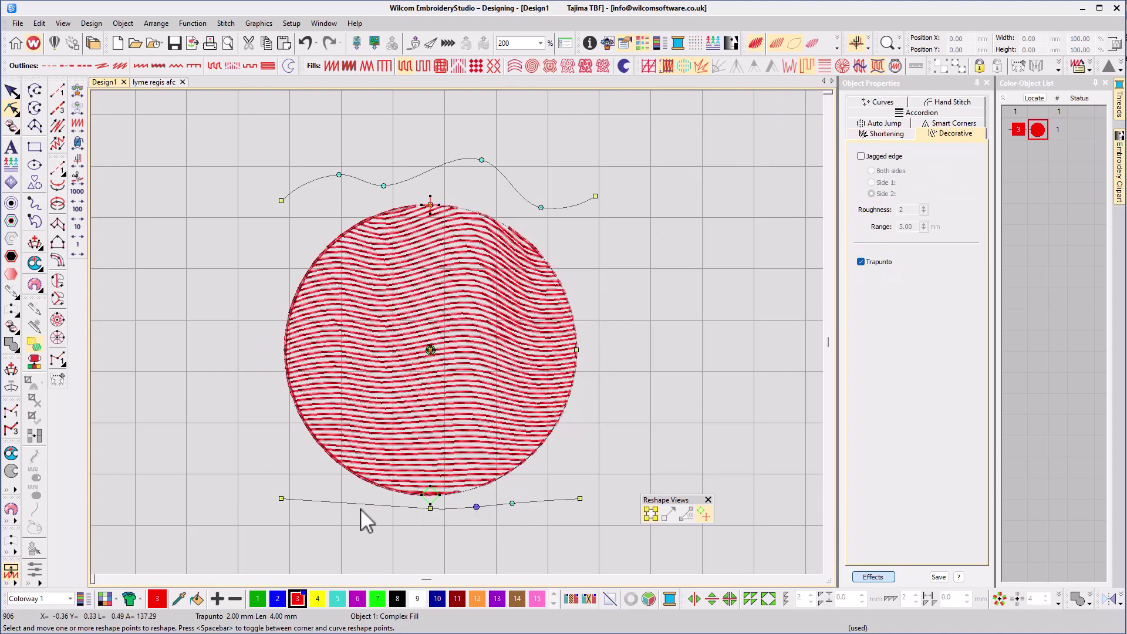
{"action": "left_click", "coordinate": [376, 505]}
{"action": "left_click", "coordinate": [315, 501]}
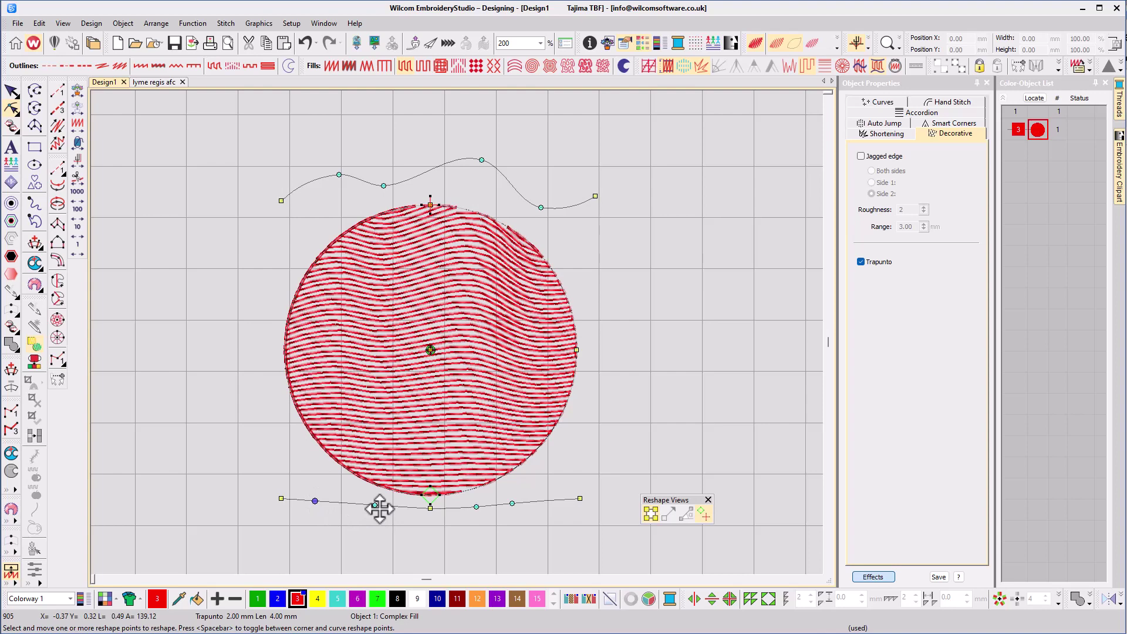
- Drag the bottom guide points downward into a wavy curve
{"action": "left_click_drag", "start_coordinate": [376, 505], "coordinate": [344, 538]}
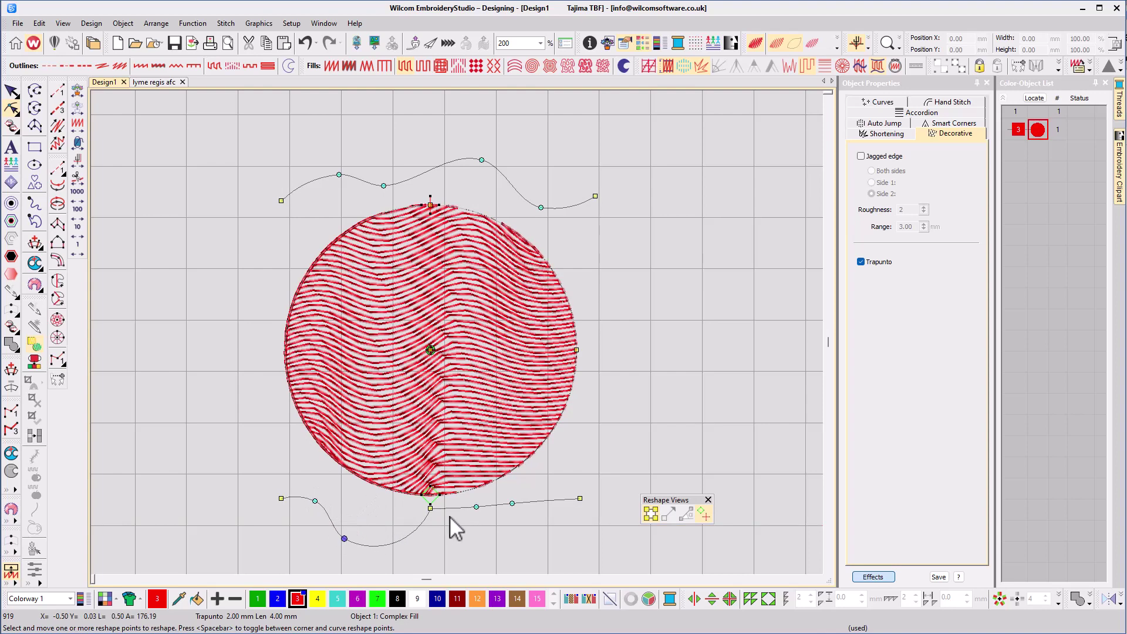
{"action": "left_click_drag", "start_coordinate": [433, 513], "coordinate": [432, 525]}
{"action": "left_click_drag", "start_coordinate": [512, 504], "coordinate": [518, 531]}
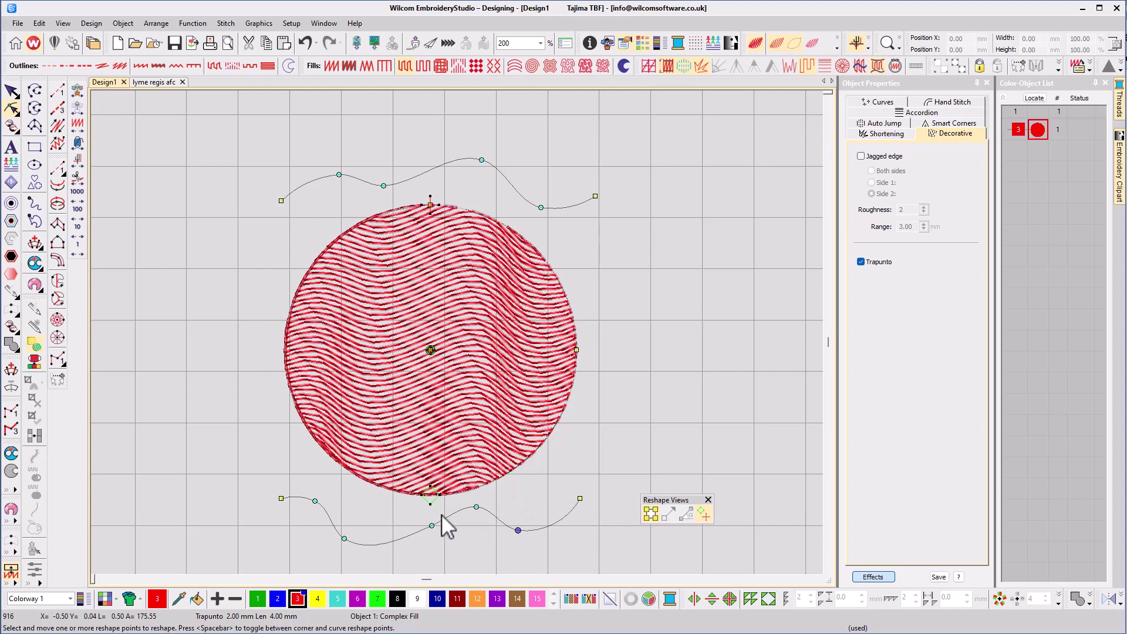
{"action": "left_click_drag", "start_coordinate": [431, 526], "coordinate": [418, 520]}
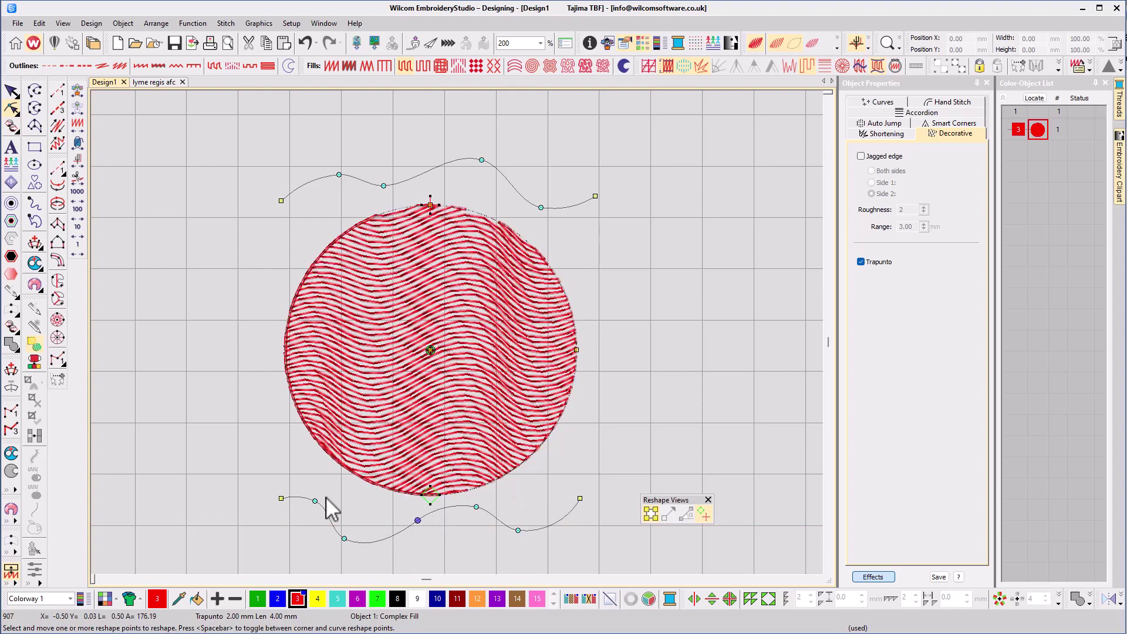
- Replace the liquid effect with Florentine, raise its guide curve, and apply Accordion Spacing
{"action": "left_click", "coordinate": [860, 66]}
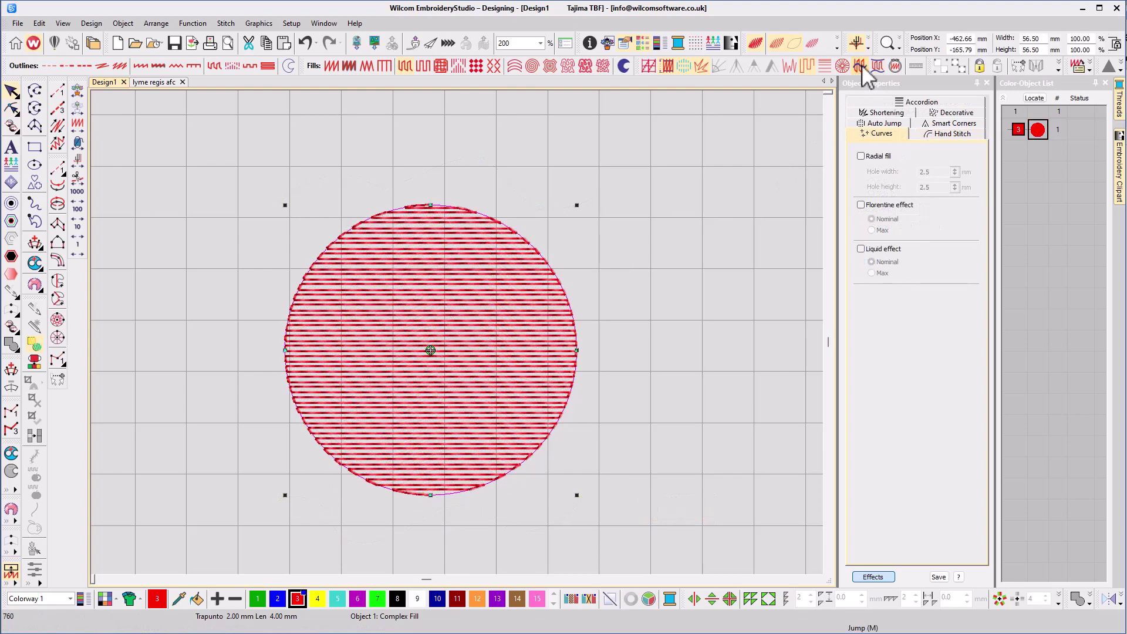
{"action": "left_click", "coordinate": [861, 66]}
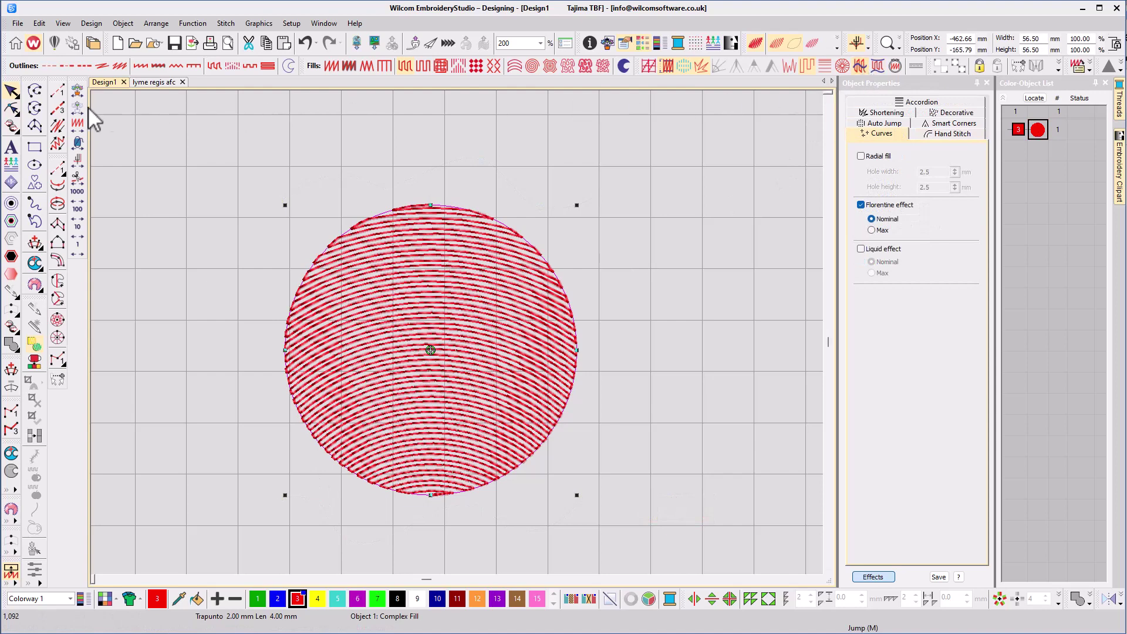
{"action": "left_click", "coordinate": [11, 108]}
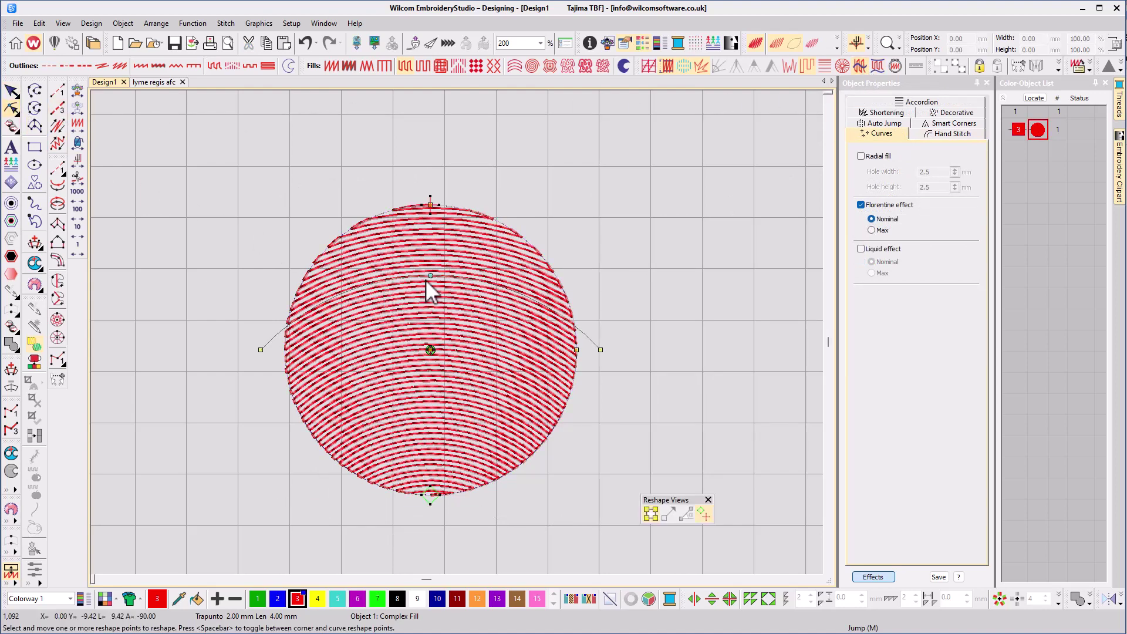
{"action": "left_click_drag", "start_coordinate": [427, 280], "coordinate": [489, 280]}
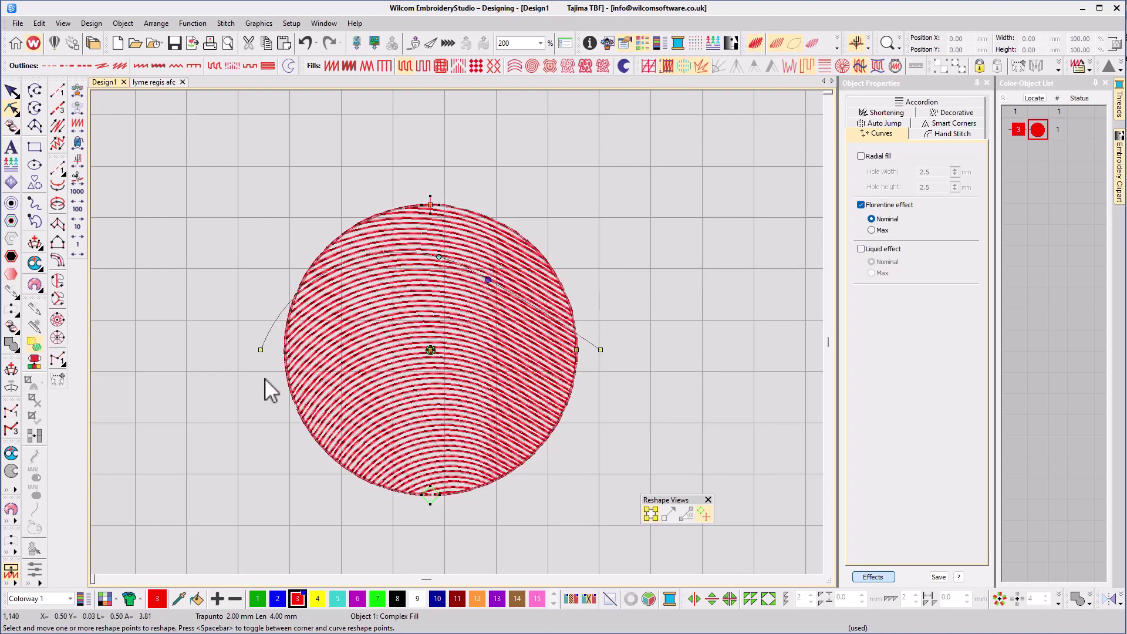
{"action": "left_click", "coordinate": [11, 91]}
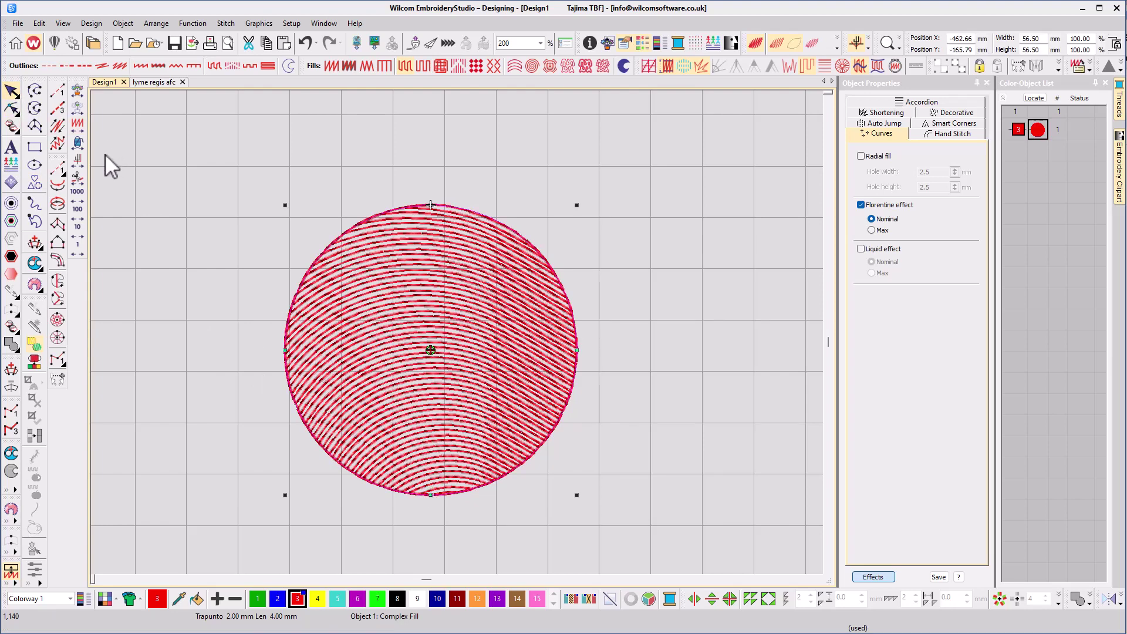
{"action": "left_click", "coordinate": [828, 65]}
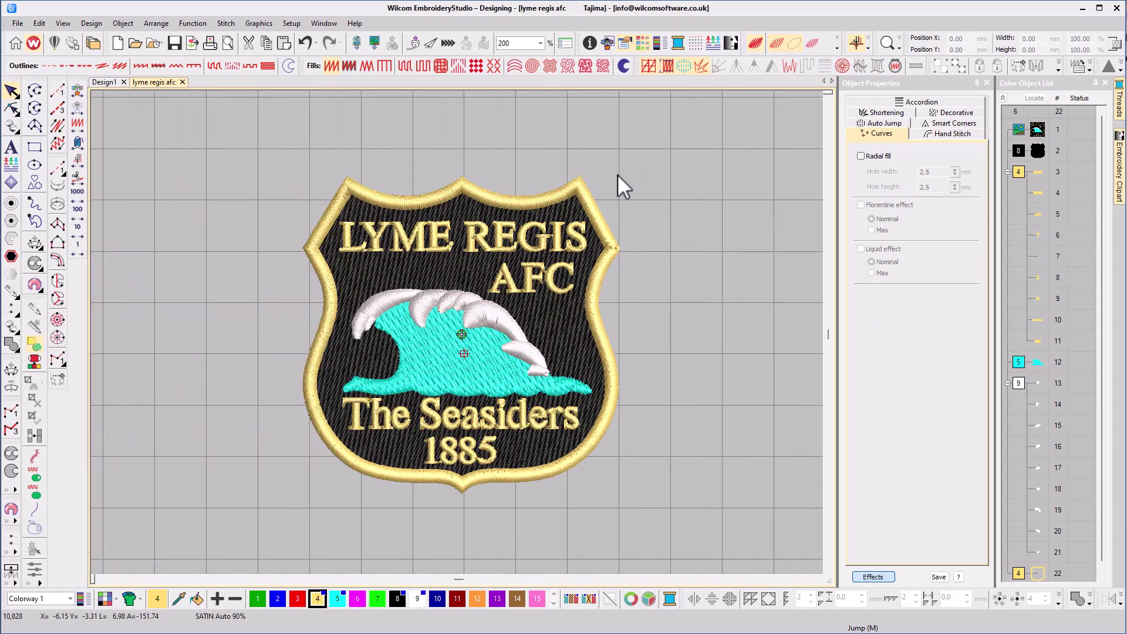
- Apply the Florentine effect to the badge's turquoise wave fill
{"action": "key", "text": "z"}
{"action": "scroll", "coordinate": [618, 174], "scroll_direction": "down", "scroll_amount": 2}
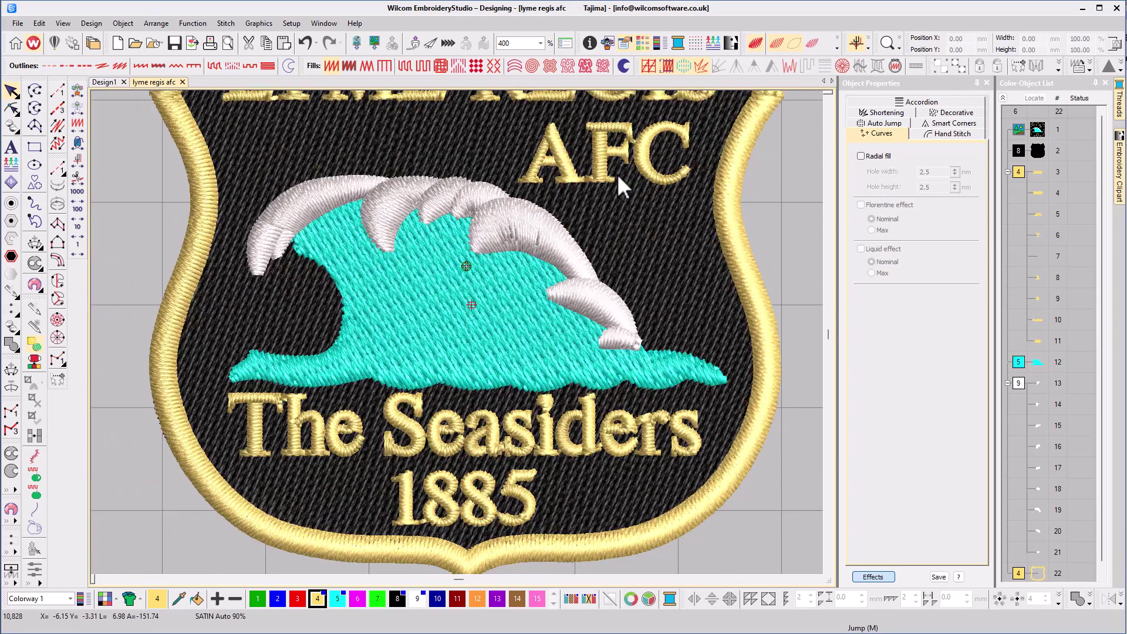
{"action": "left_click", "coordinate": [520, 329]}
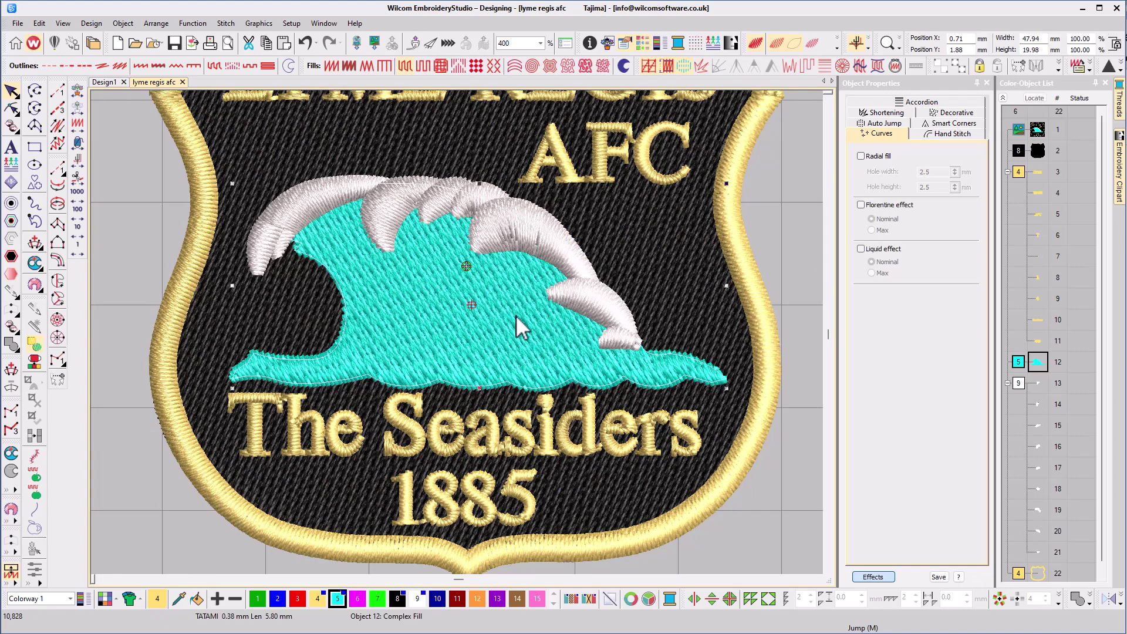
{"action": "left_click", "coordinate": [860, 65]}
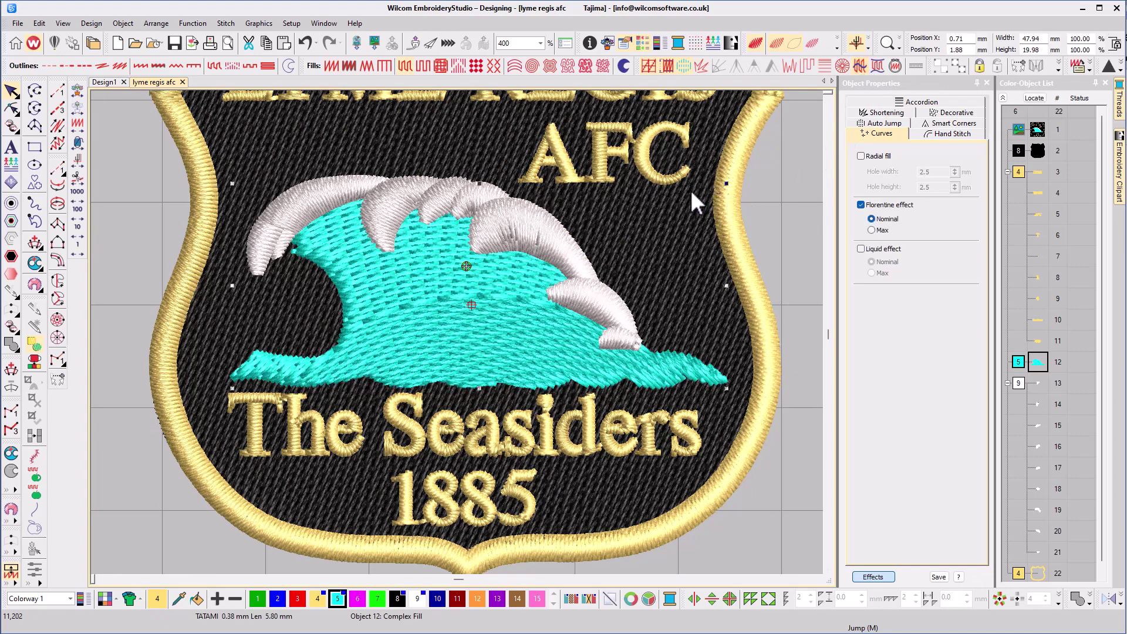
- Reshape the wave's guide curve into a wider arc by moving its ends and raising its middle
{"action": "key", "text": "h"}
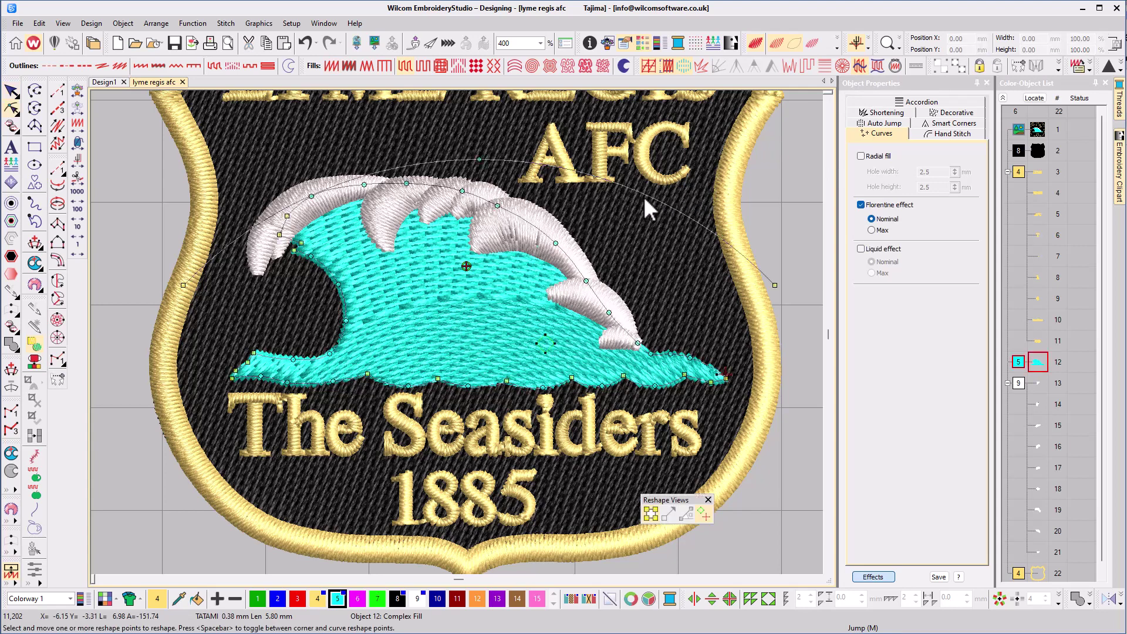
{"action": "key", "text": "shift+z"}
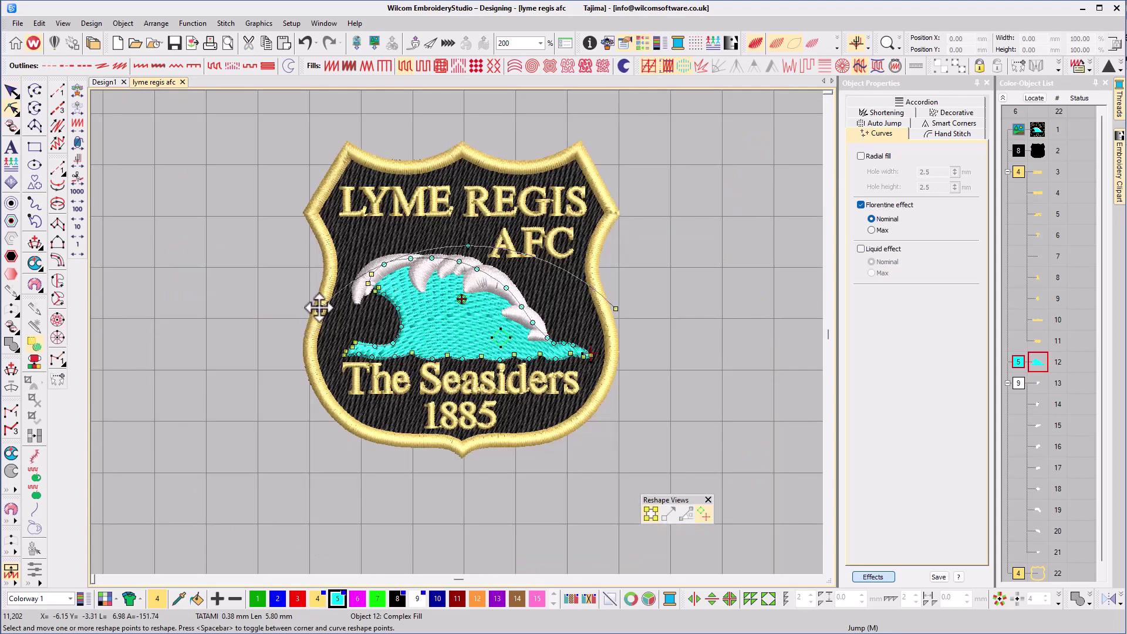
{"action": "left_click_drag", "start_coordinate": [320, 308], "coordinate": [346, 267]}
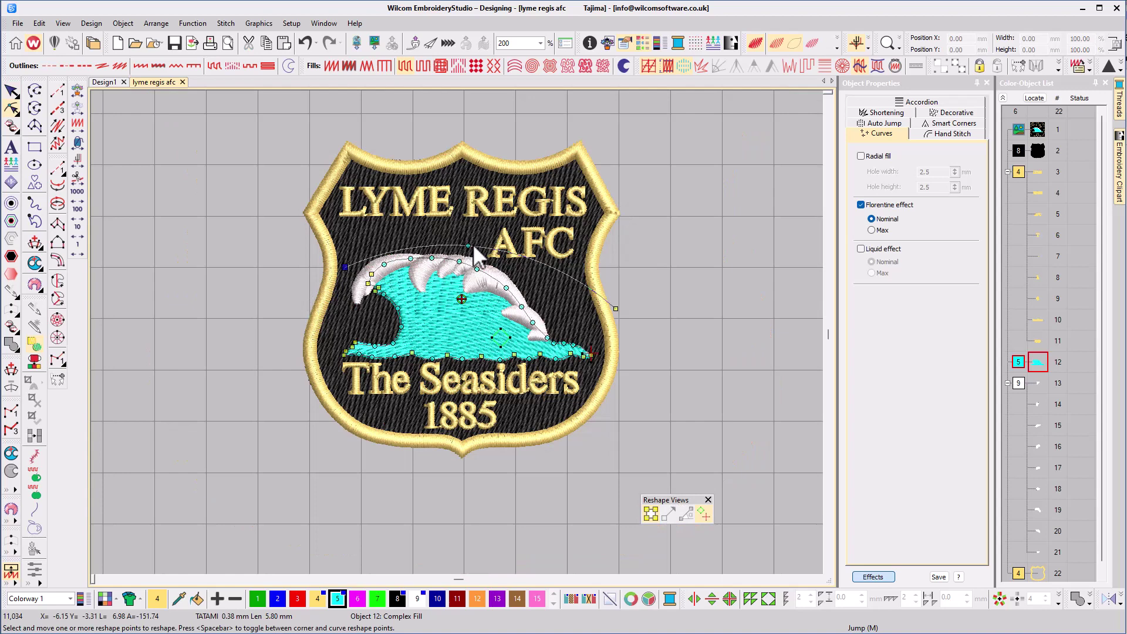
{"action": "left_click_drag", "start_coordinate": [468, 246], "coordinate": [512, 182]}
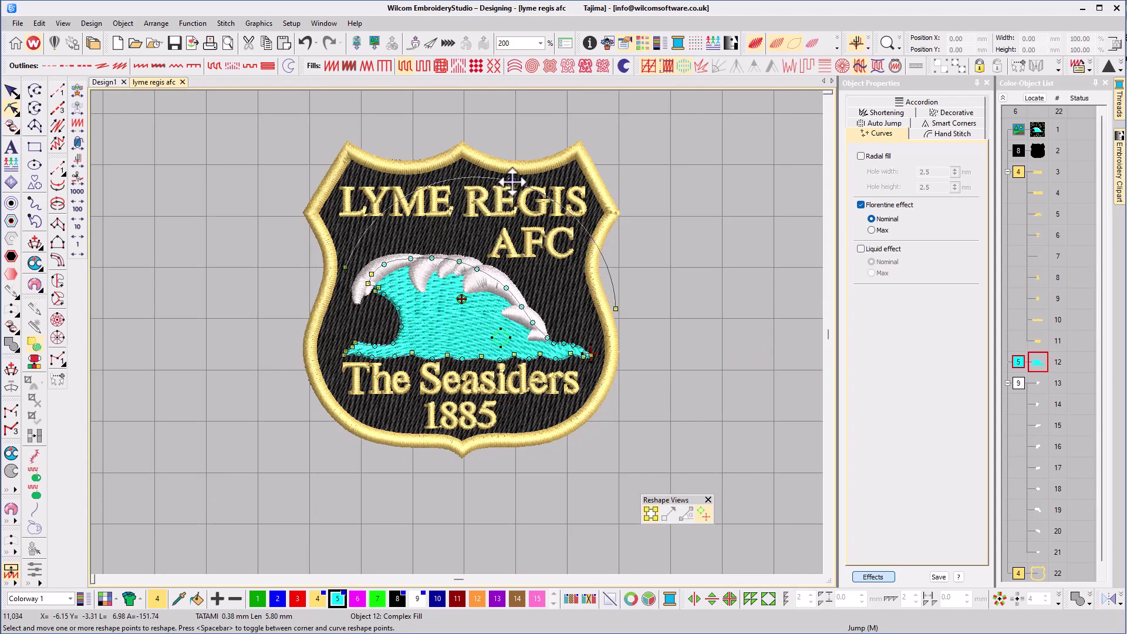
{"action": "left_click_drag", "start_coordinate": [617, 310], "coordinate": [618, 370]}
{"action": "key", "text": "z"}
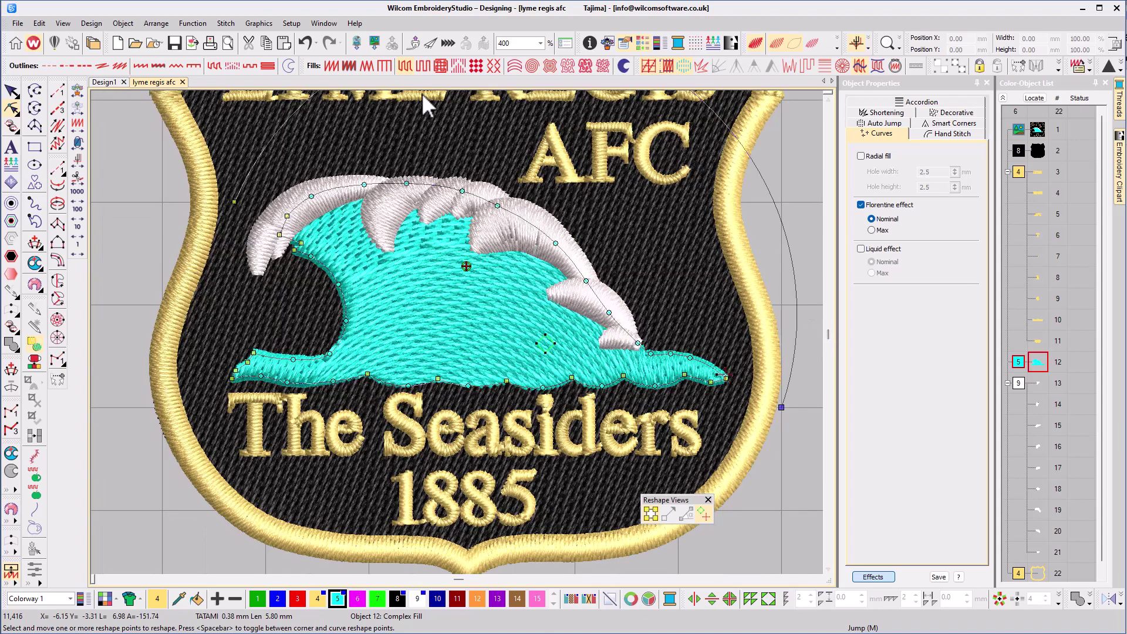
- Set the turquoise wave's Tatami fill Random value to 30%
{"action": "right_click", "coordinate": [407, 66]}
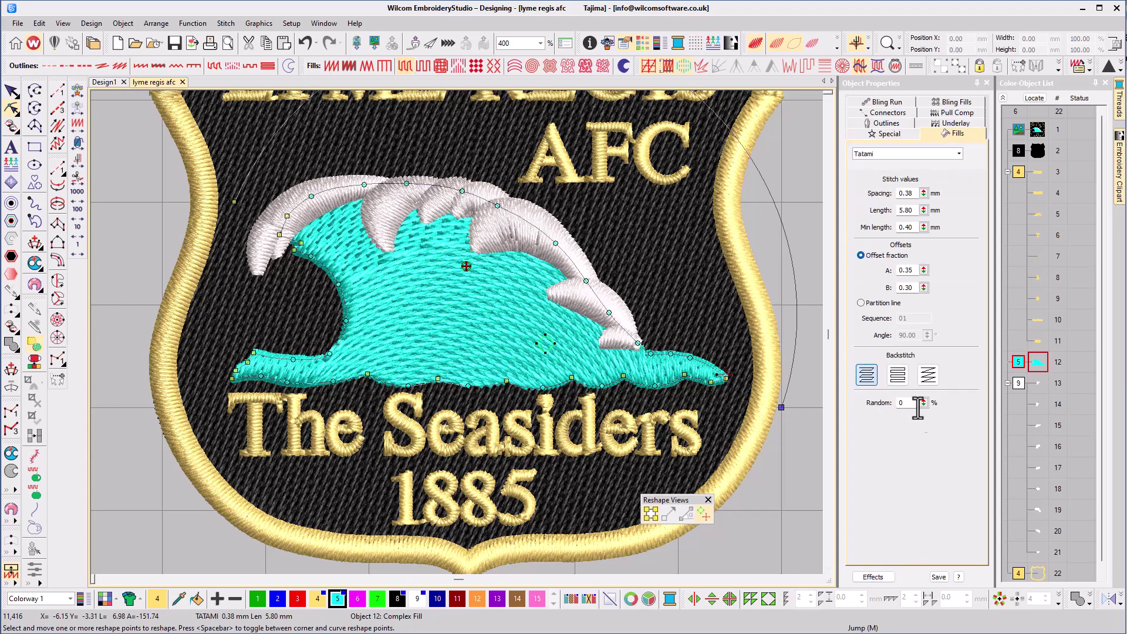
{"action": "left_click_drag", "start_coordinate": [924, 403], "coordinate": [876, 465]}
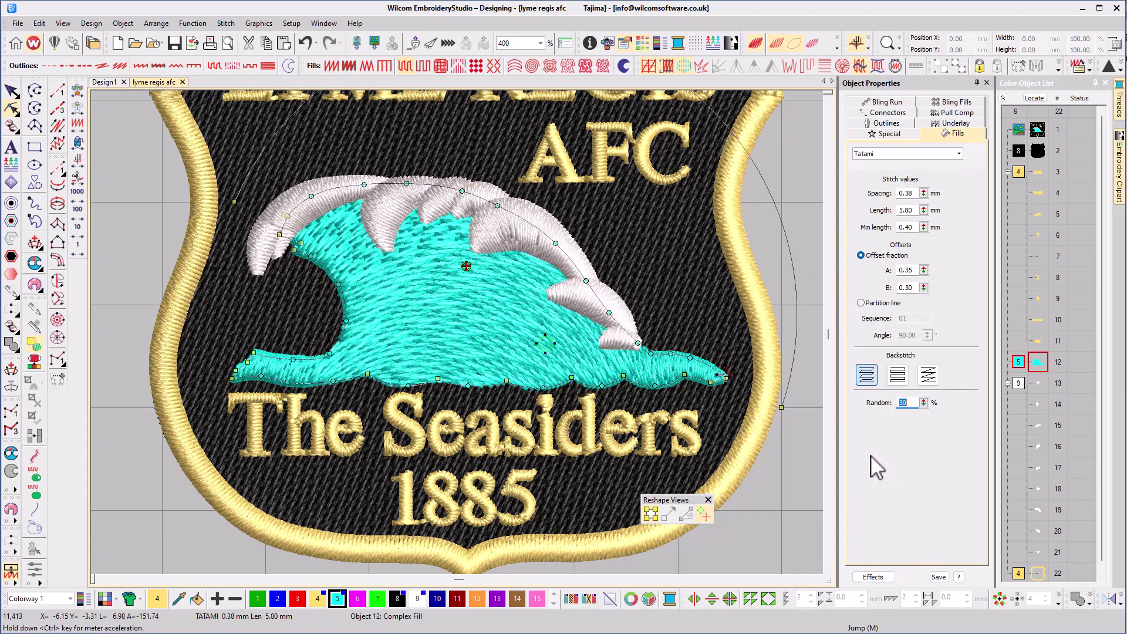